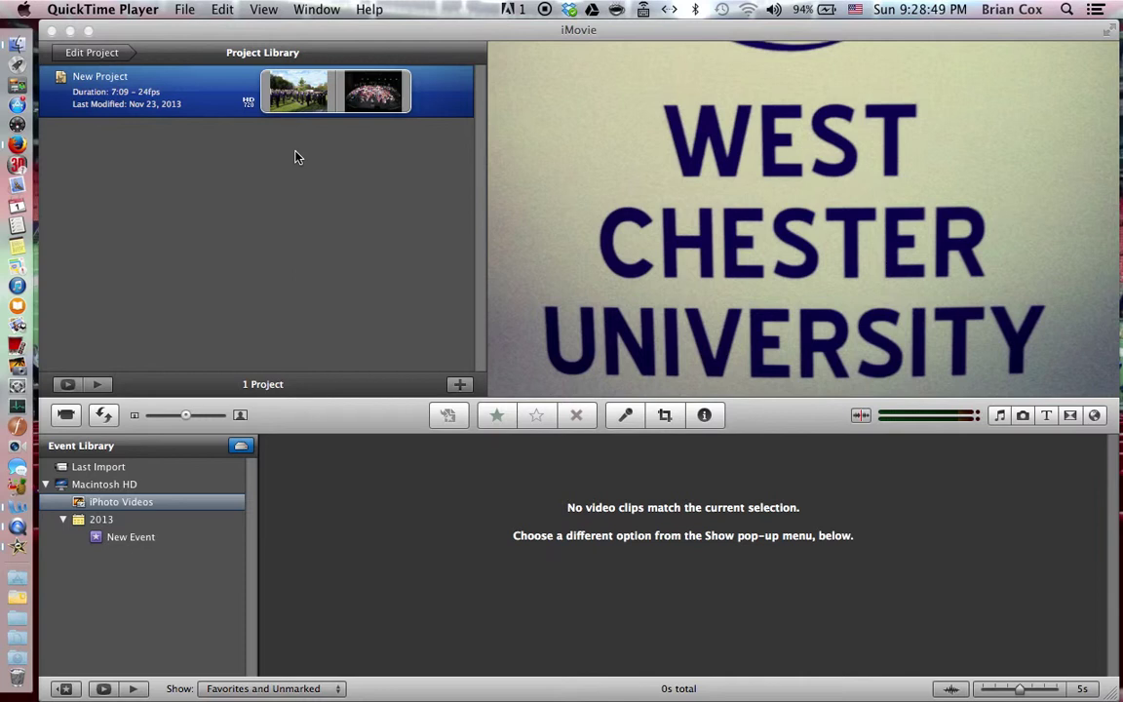
# Switch from QuickTime Player to iMovie to show its Project Library
pyautogui.click(462, 384)
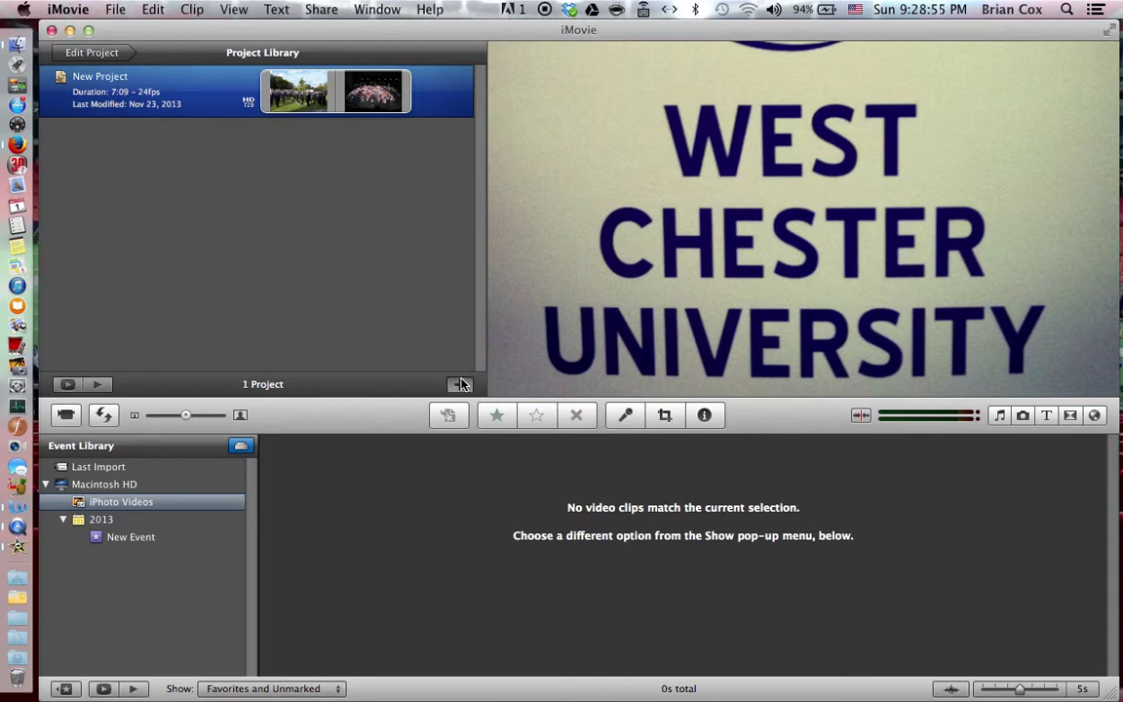
# Create a No Theme, Widescreen 16:9, 24 fps project named 'New Project 1'
pyautogui.click(462, 384)
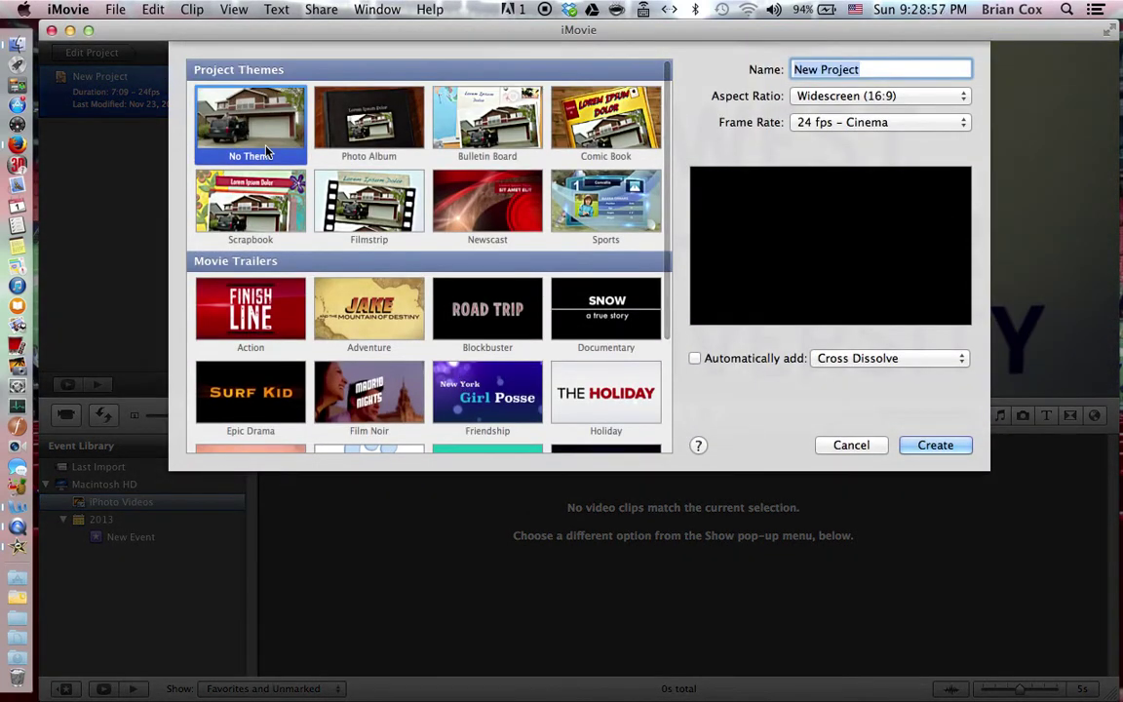
pyautogui.click(871, 68)
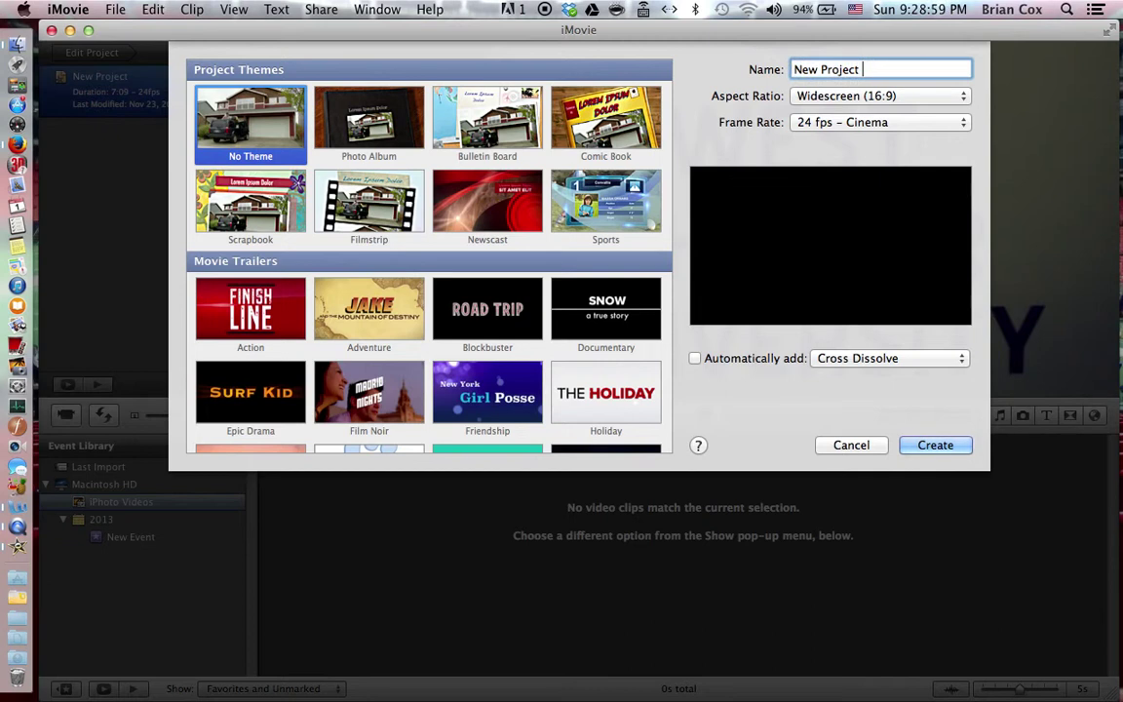
pyautogui.write('1')
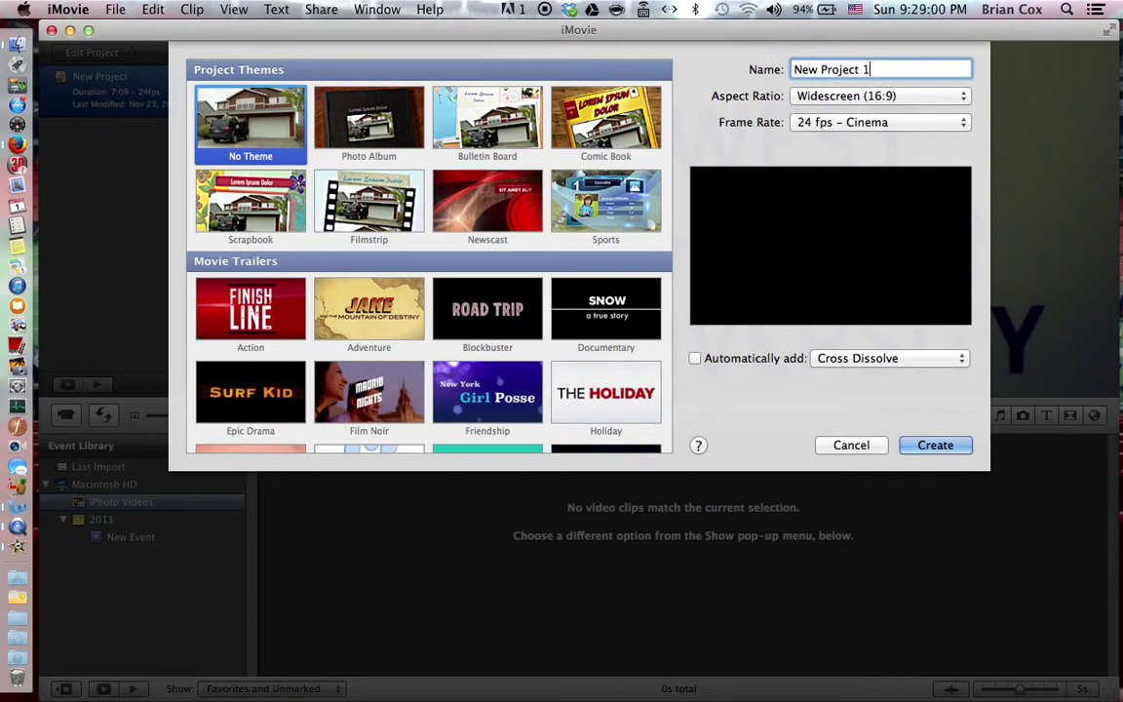
pyautogui.click(950, 444)
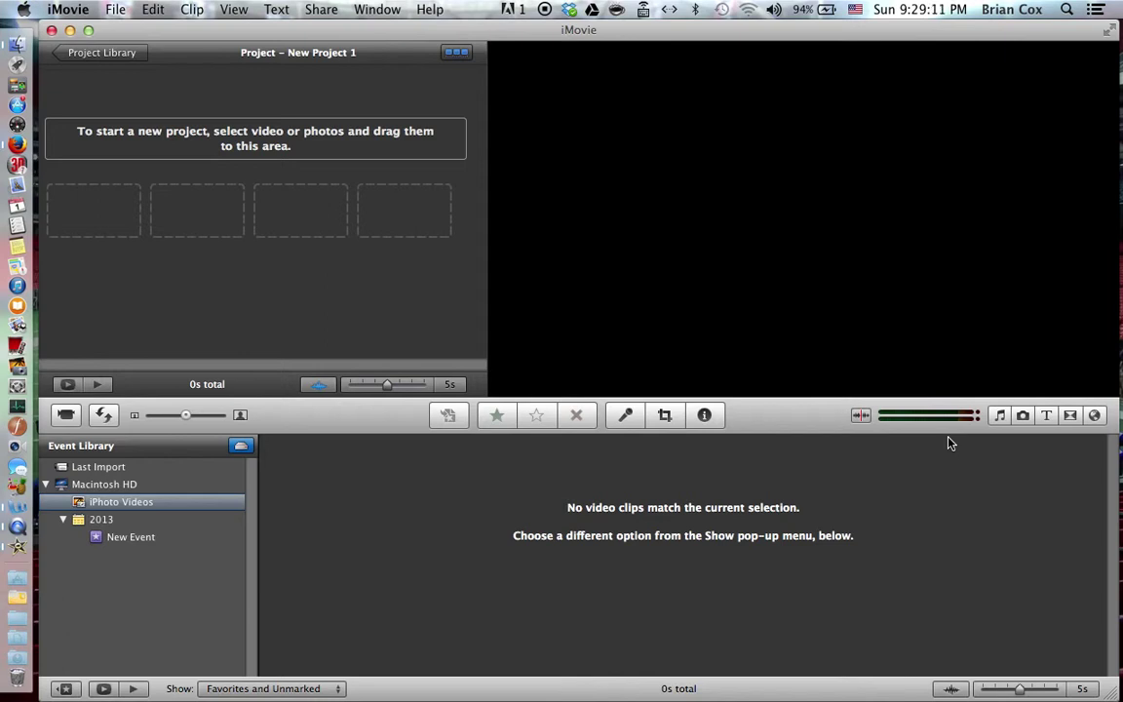
# Open the Photo browser and show the 138 photos of the Georgia Trip 2013 album
pyautogui.click(1022, 416)
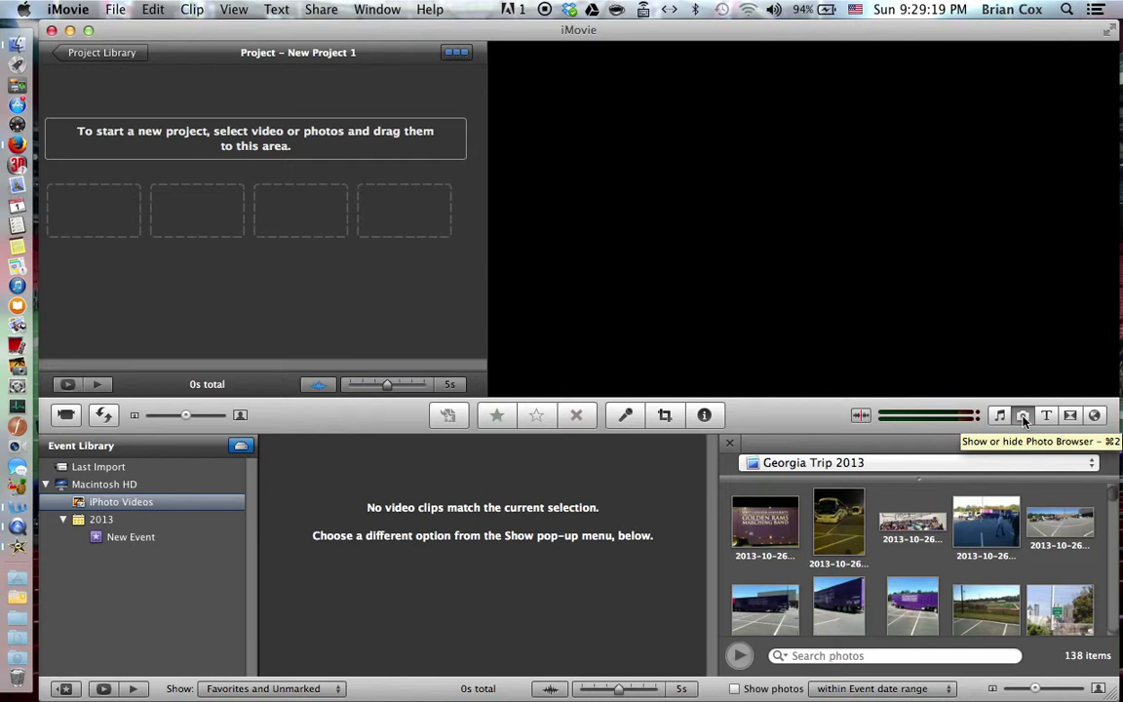
pyautogui.click(1092, 464)
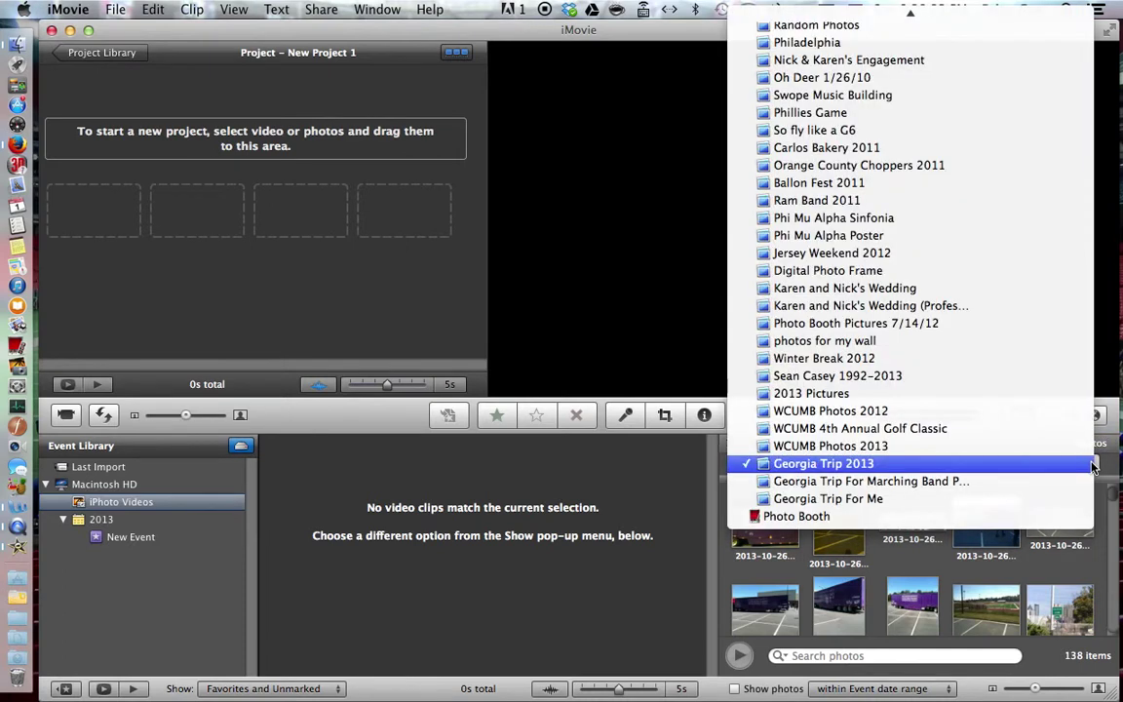
pyautogui.scroll(10, 1031, 457)
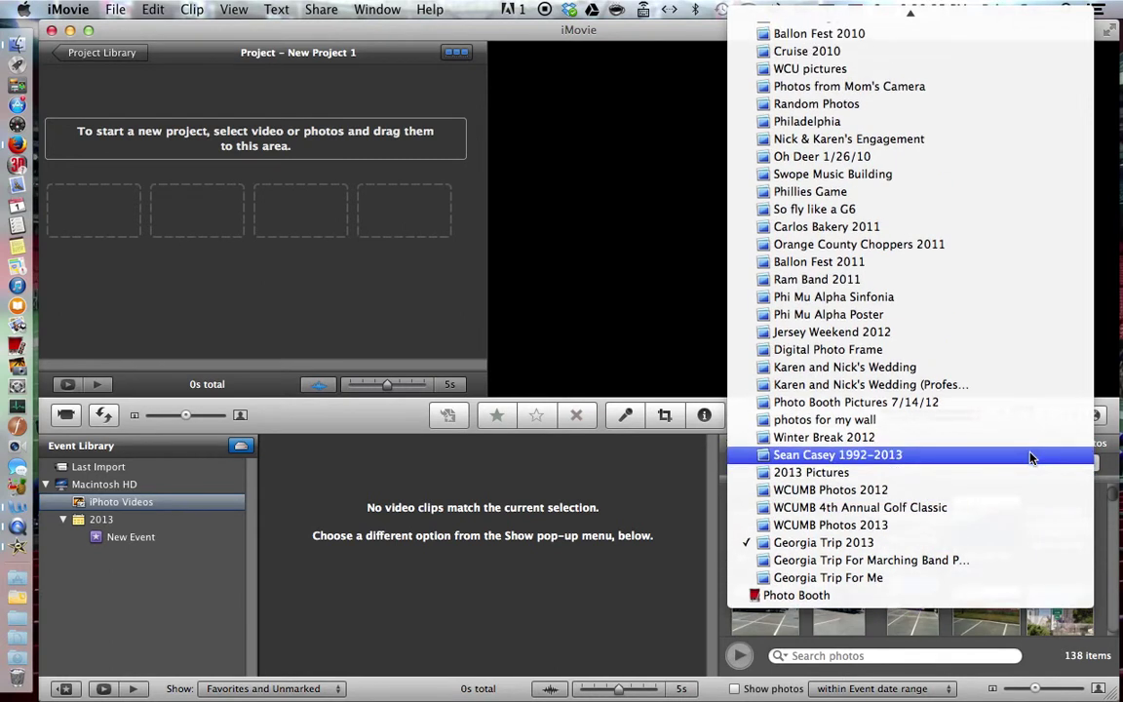
pyautogui.scroll(-5, 1031, 457)
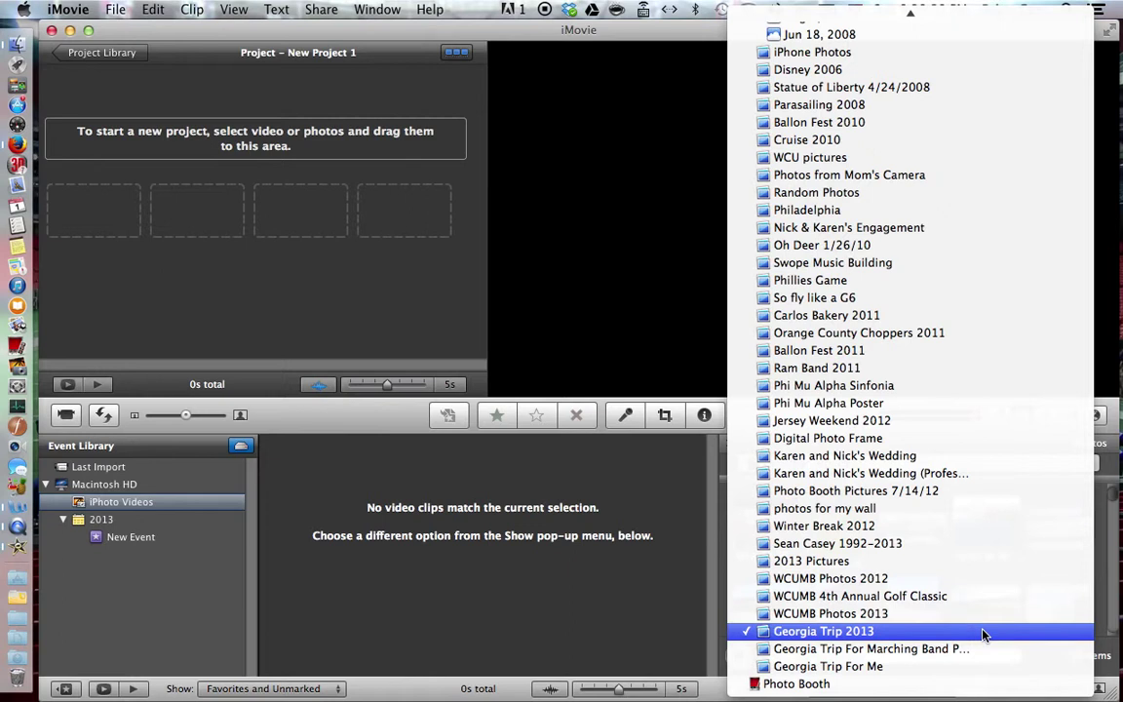
pyautogui.click(983, 632)
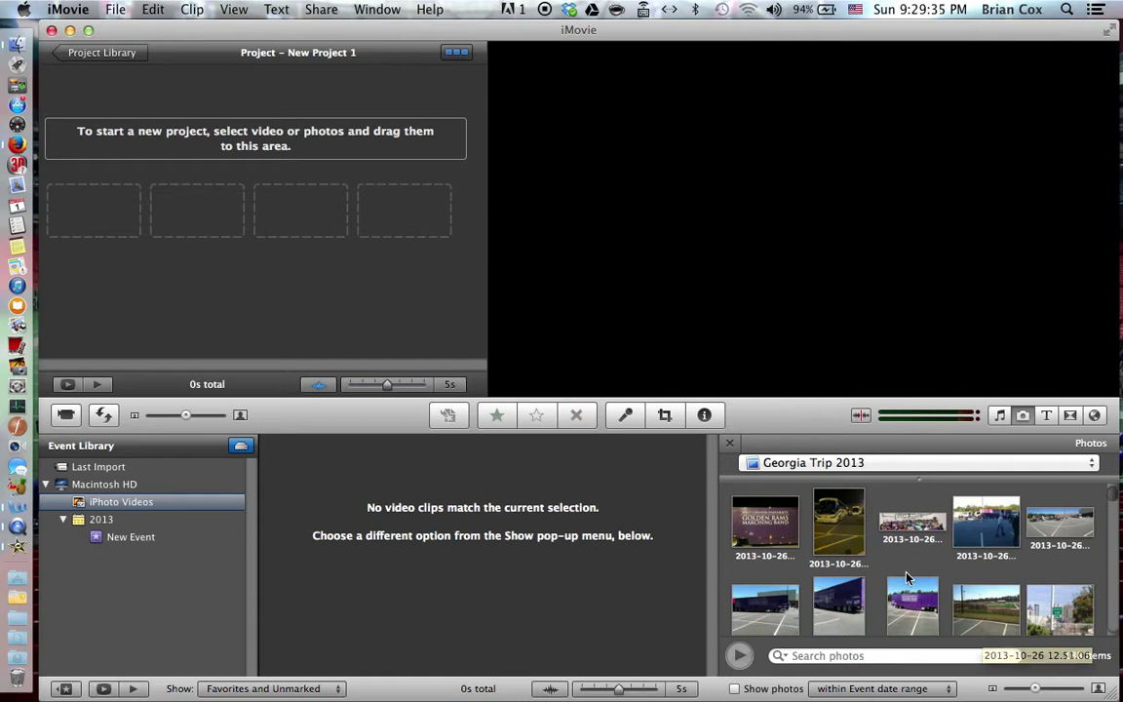
pyautogui.scroll(-20, 885, 555)
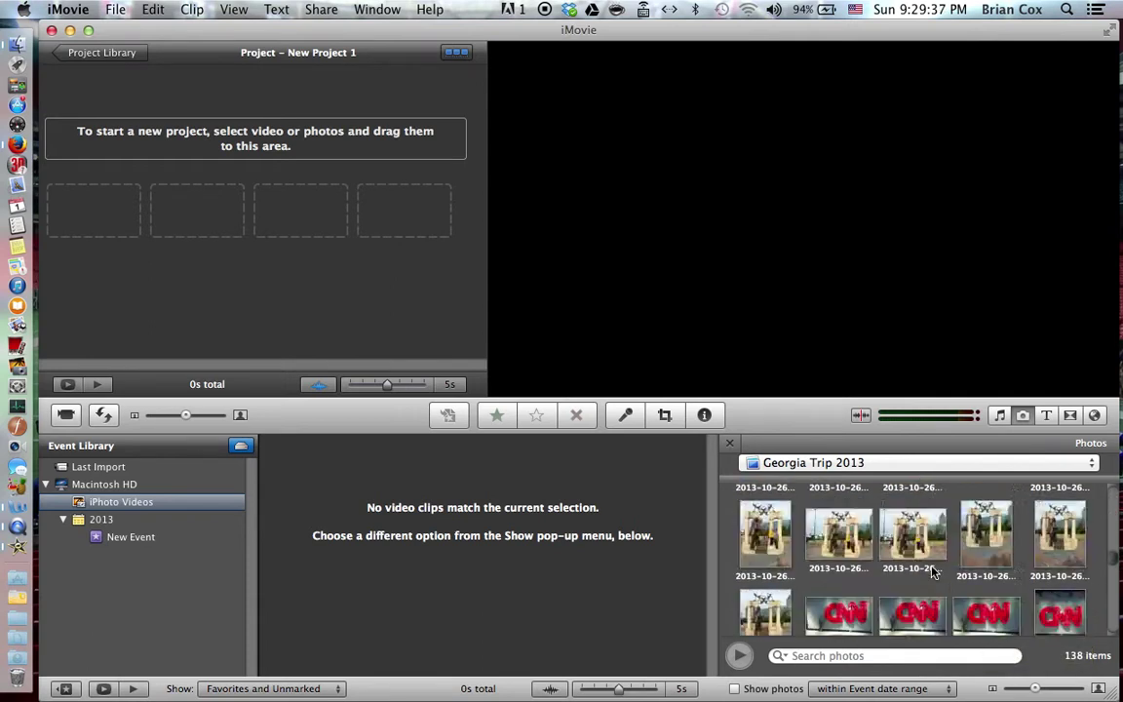
pyautogui.scroll(20, 932, 572)
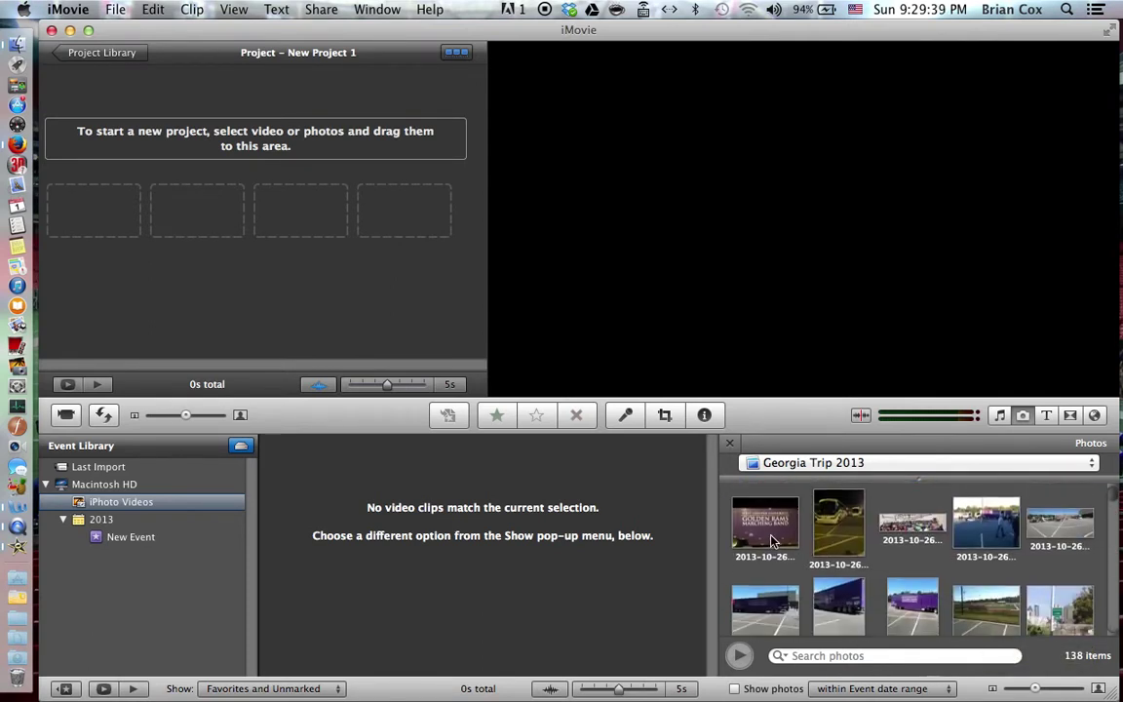
# Add the opening Georgia Trip photos in order, including the night bus, gym, trucks and green field
pyautogui.moveTo(771, 541); pyautogui.dragTo(94, 141)
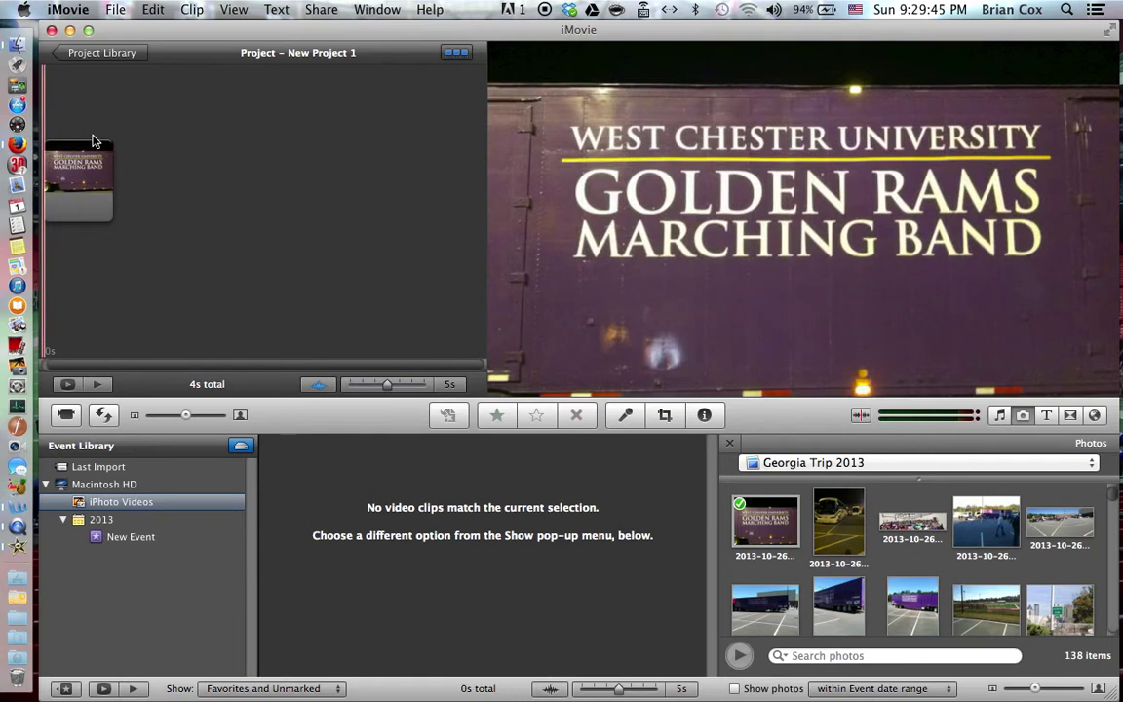
pyautogui.moveTo(839, 521); pyautogui.dragTo(767, 439)
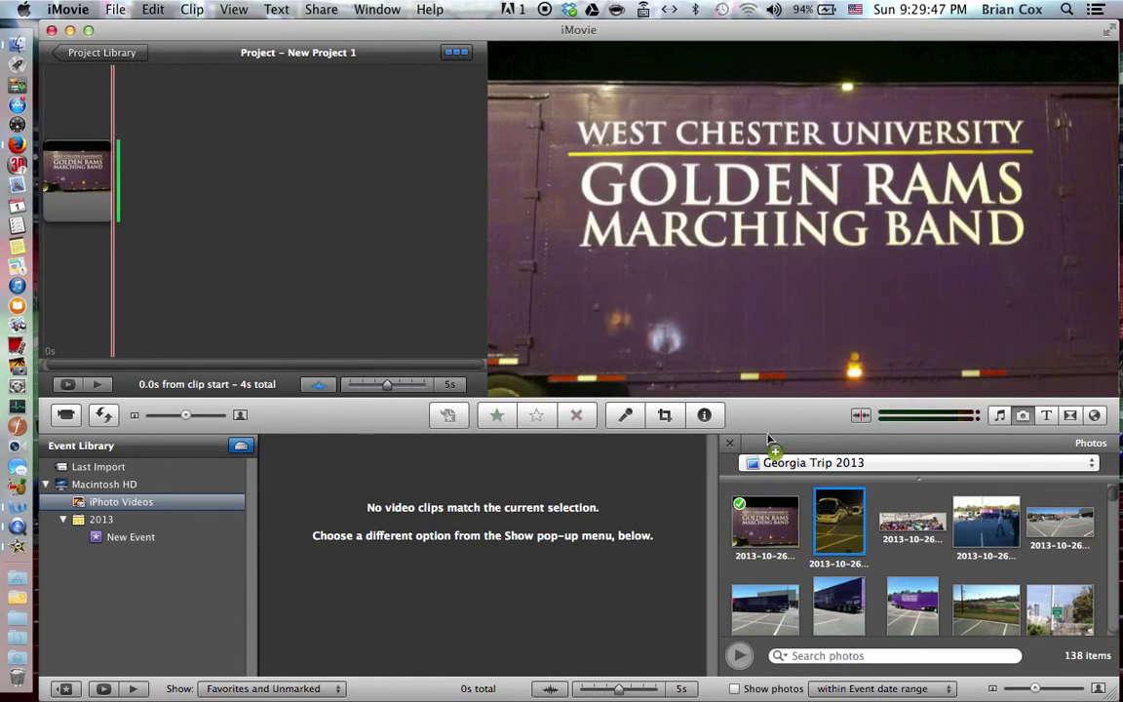
pyautogui.moveTo(911, 521); pyautogui.dragTo(325, 223)
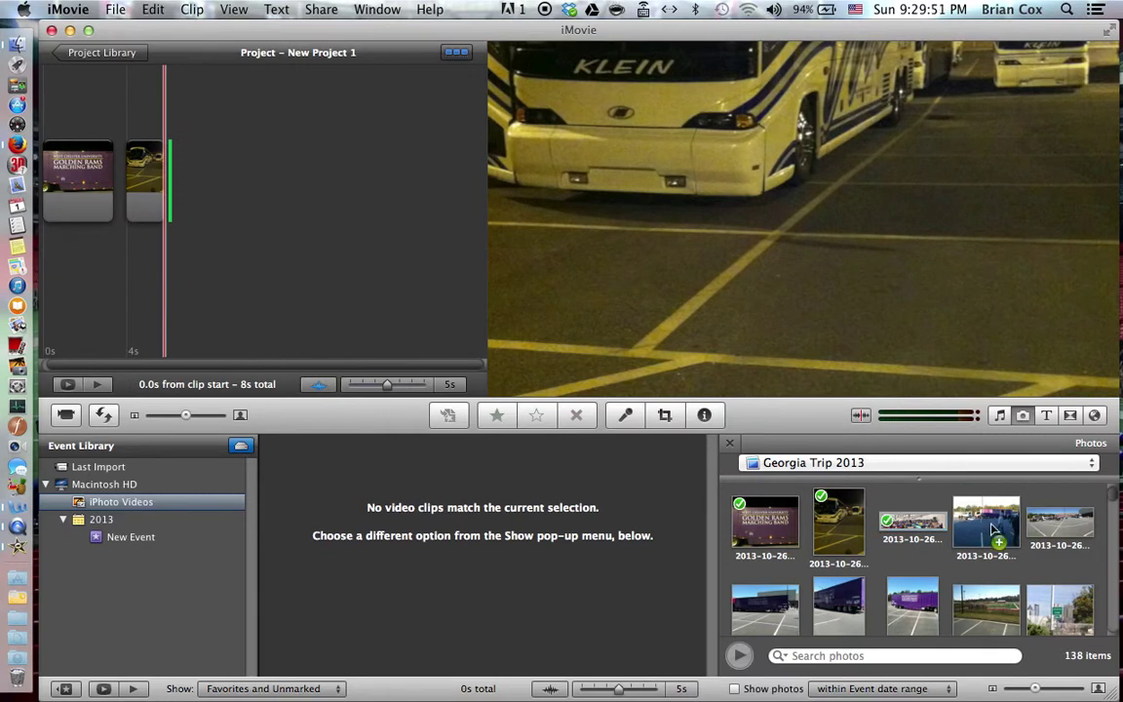
pyautogui.moveTo(992, 529); pyautogui.dragTo(451, 221)
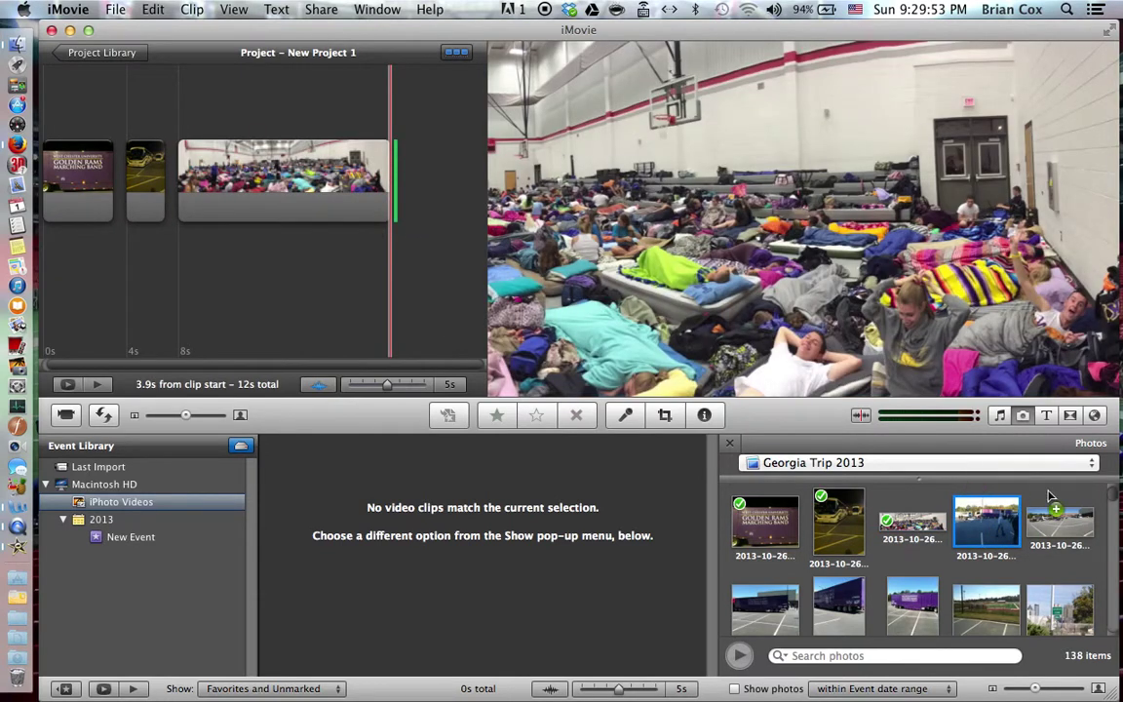
pyautogui.moveTo(1058, 516); pyautogui.dragTo(456, 200)
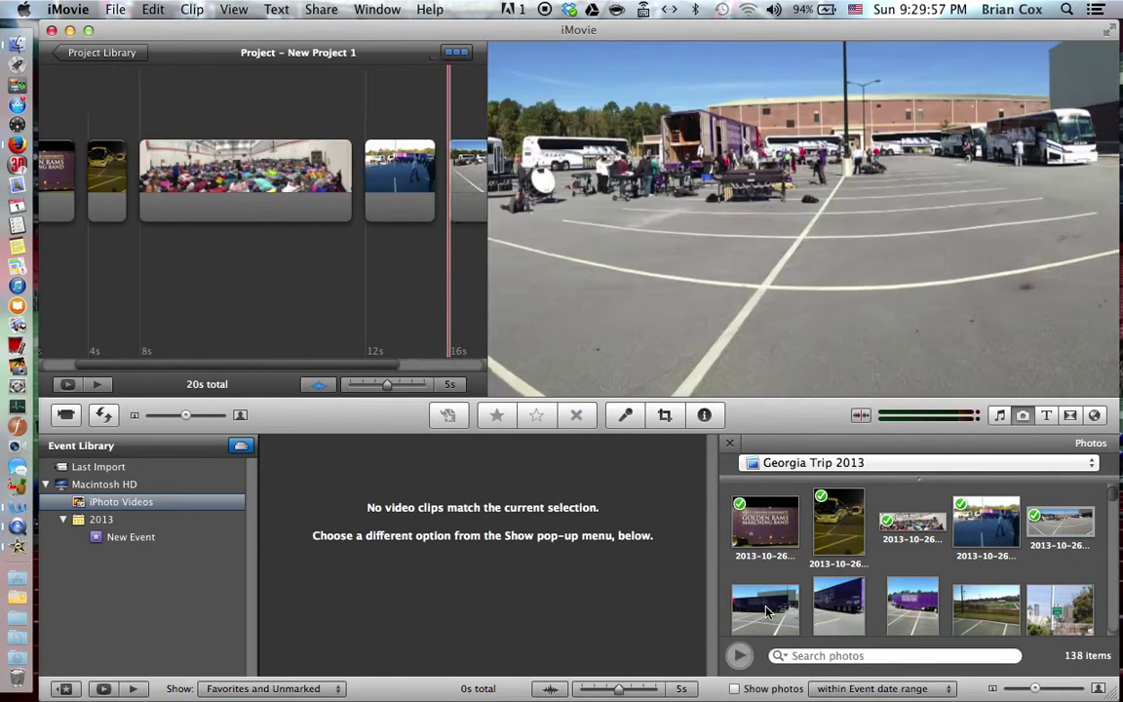
pyautogui.moveTo(768, 611); pyautogui.dragTo(726, 503)
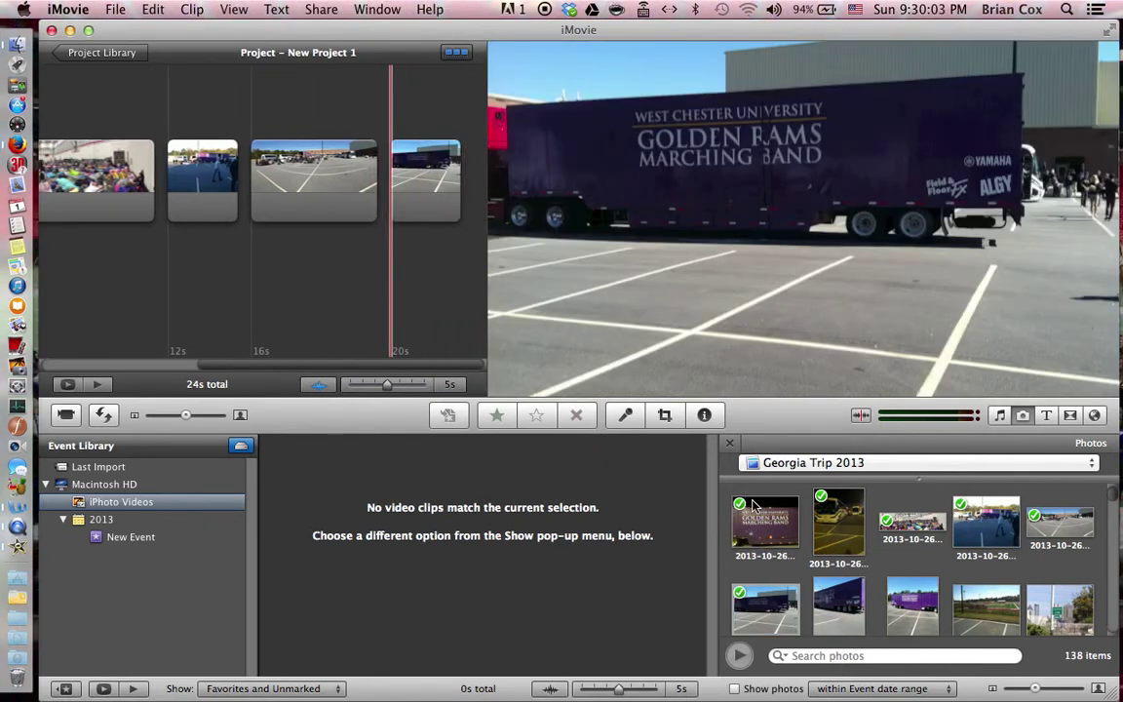
pyautogui.moveTo(838, 607); pyautogui.dragTo(466, 180)
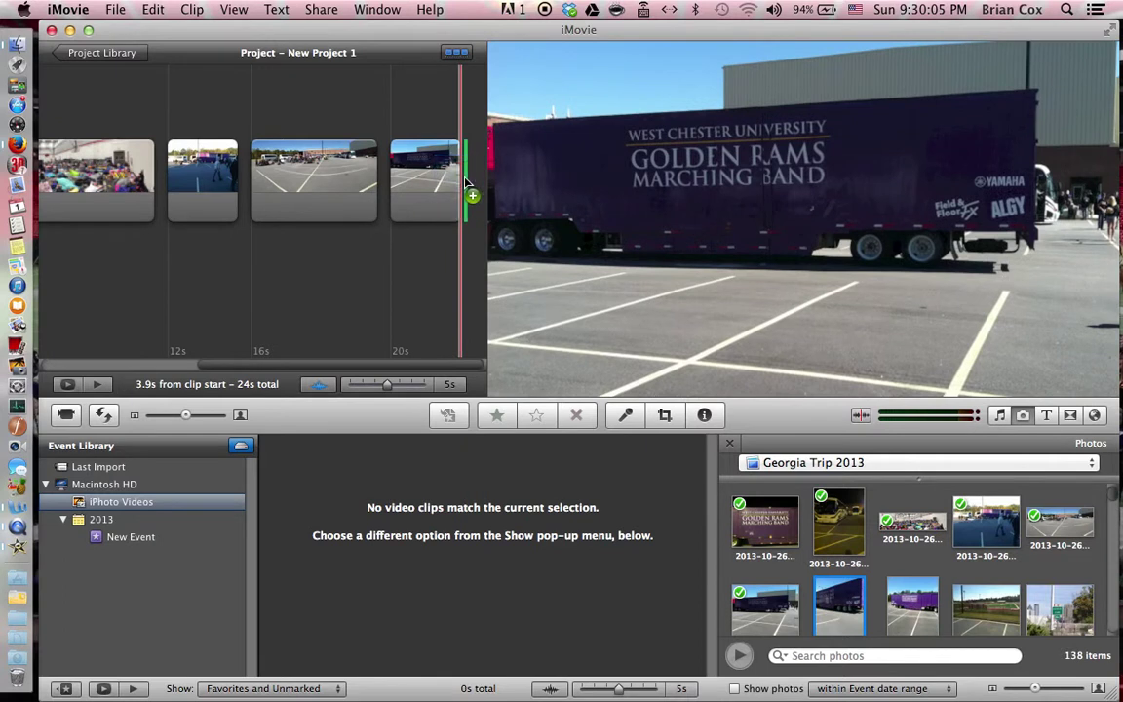
pyautogui.moveTo(826, 581); pyautogui.dragTo(465, 196)
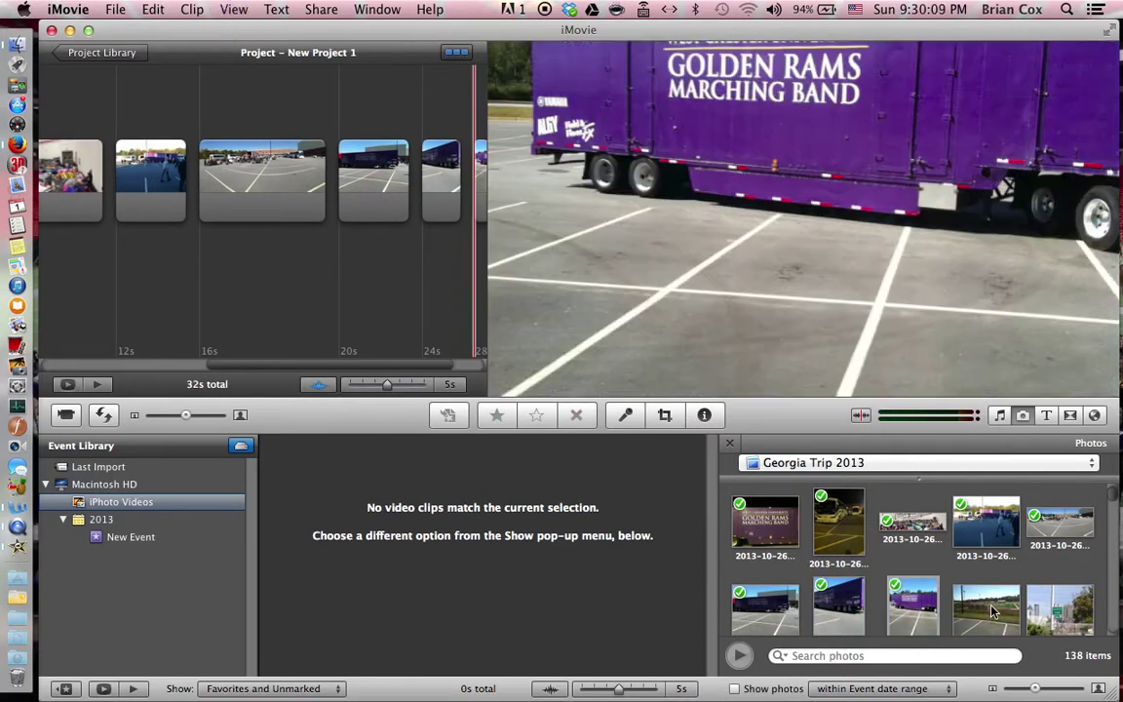
pyautogui.moveTo(965, 597)
pyautogui.mouseDown()
pyautogui.moveTo(474, 231)
pyautogui.moveTo(460, 200)
pyautogui.moveTo(1069, 605)
pyautogui.moveTo(794, 417)
pyautogui.moveTo(534, 210)
pyautogui.moveTo(478, 193)
pyautogui.mouseUp()
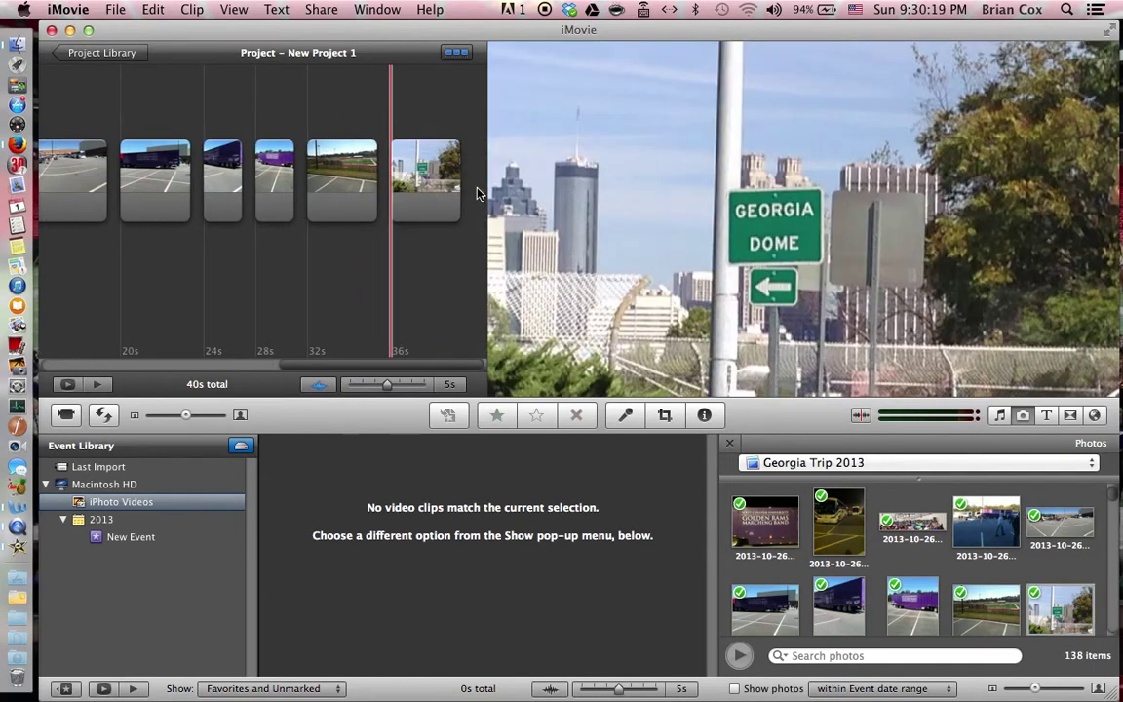
pyautogui.hscroll(-10, 477, 193)
pyautogui.moveTo(80, 180)
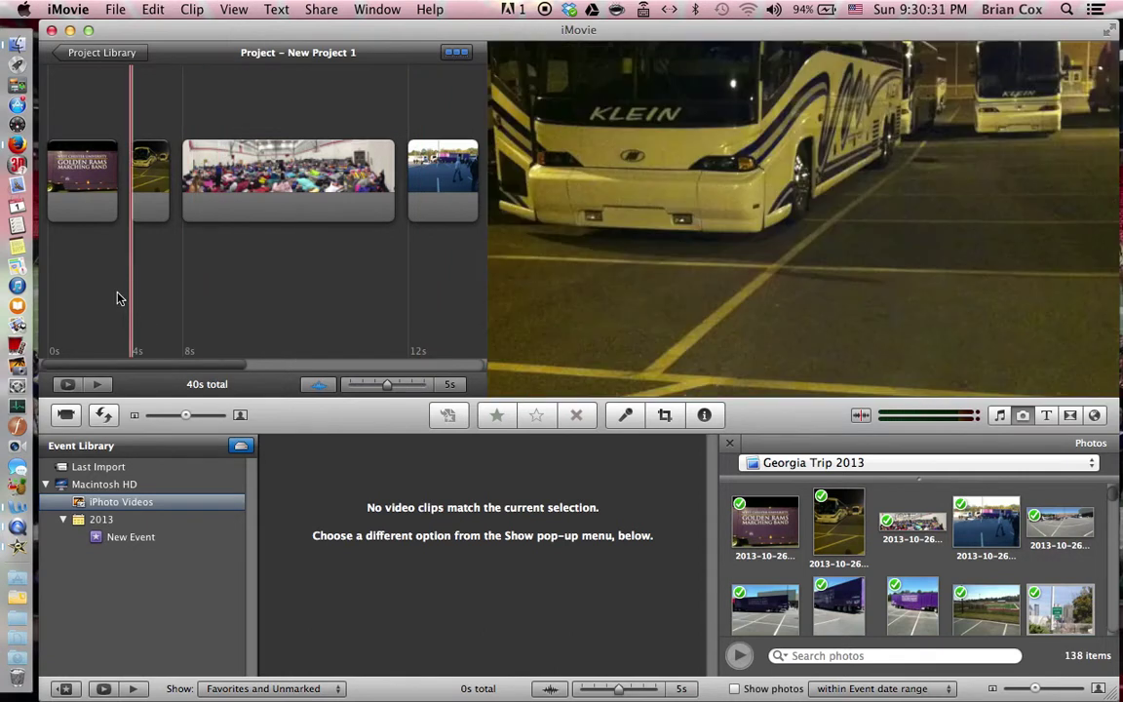
# Add 'Closer to the Edge' by Thirty Seconds to Mars as background music
pyautogui.click(1004, 417)
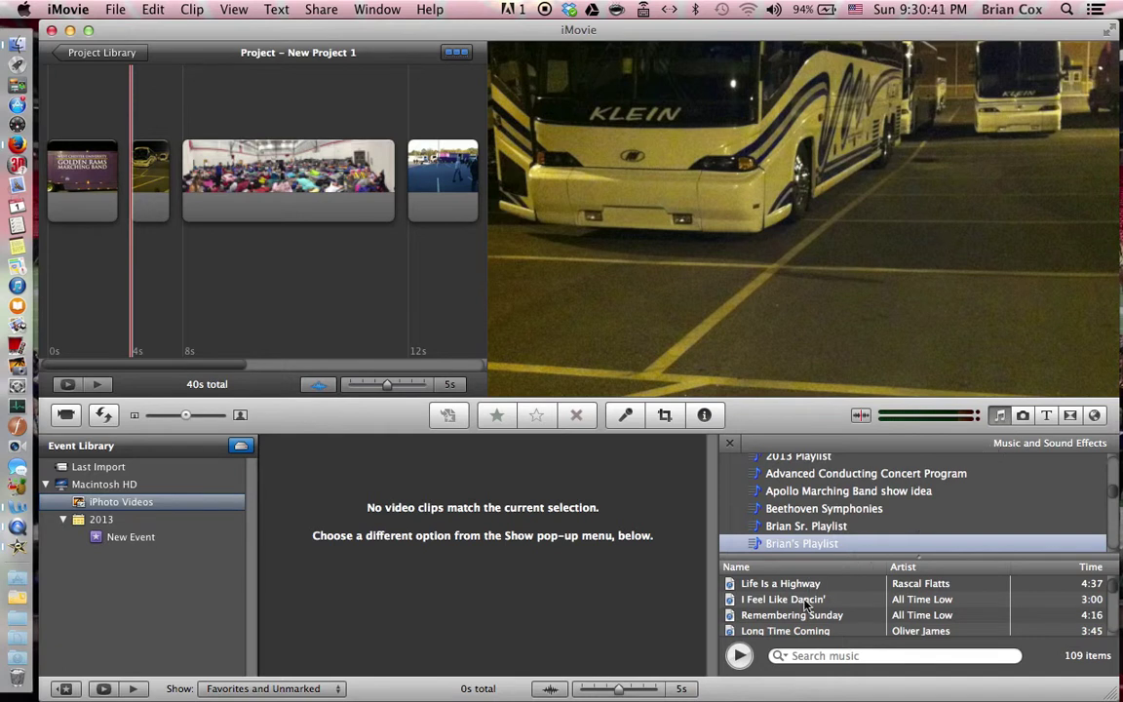
pyautogui.scroll(-3, 804, 606)
pyautogui.scroll(-1, 805, 609)
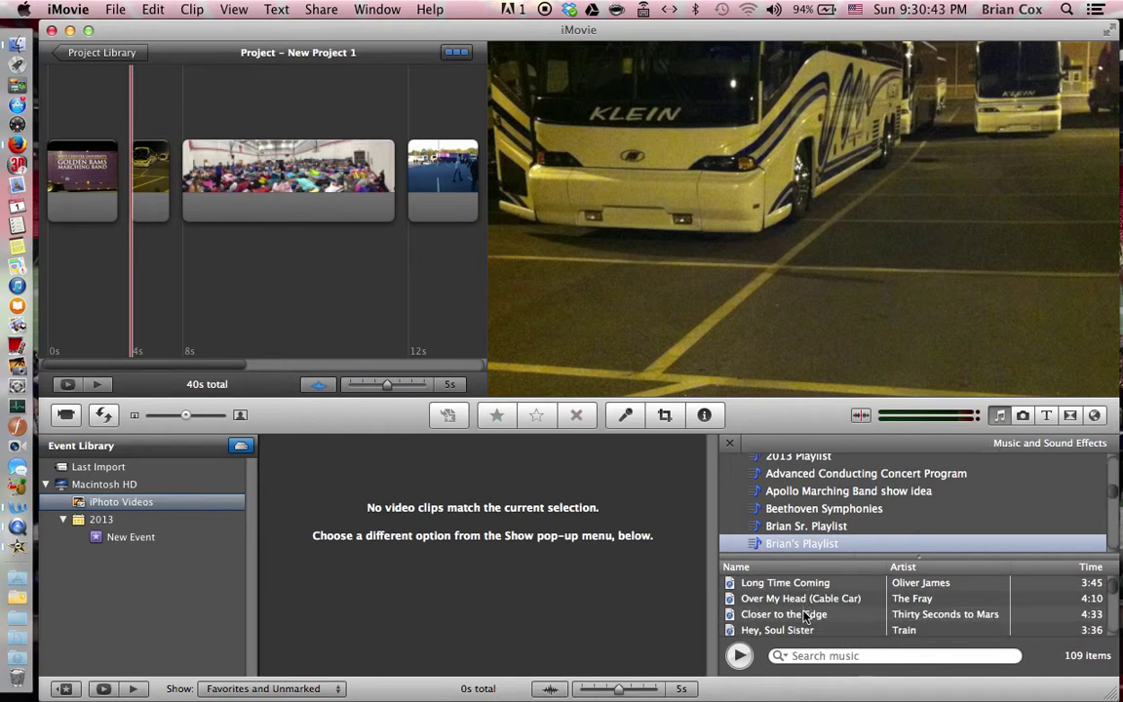
pyautogui.click(805, 614)
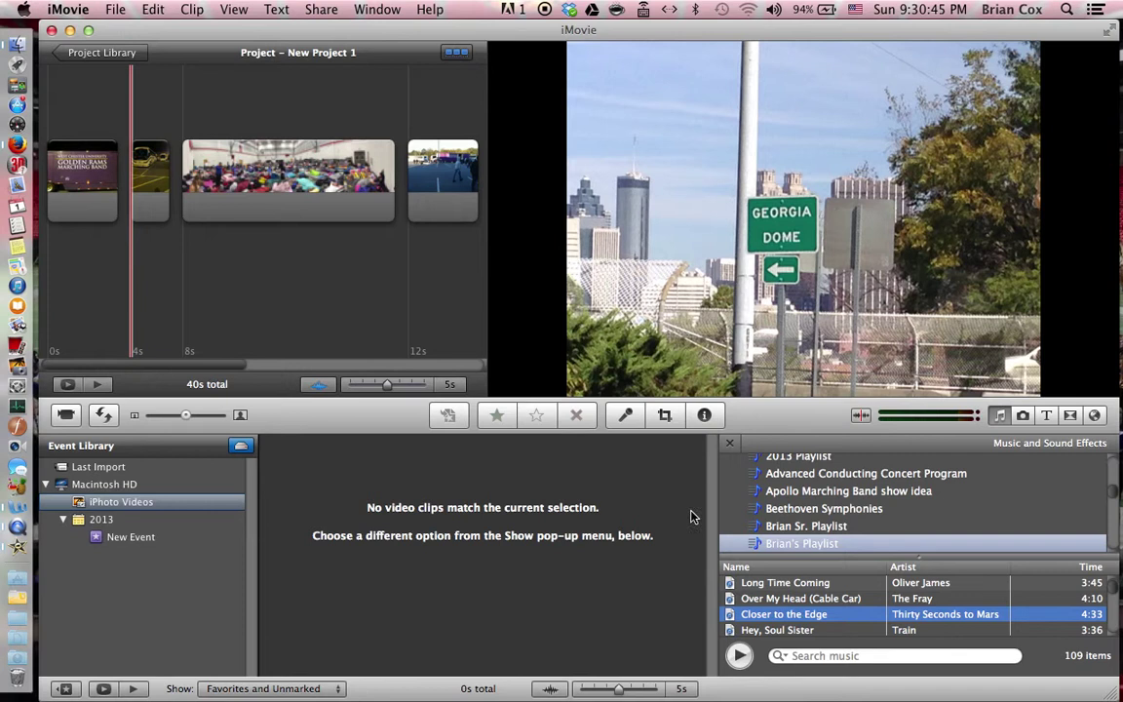
pyautogui.moveTo(283, 236); pyautogui.dragTo(98, 241)
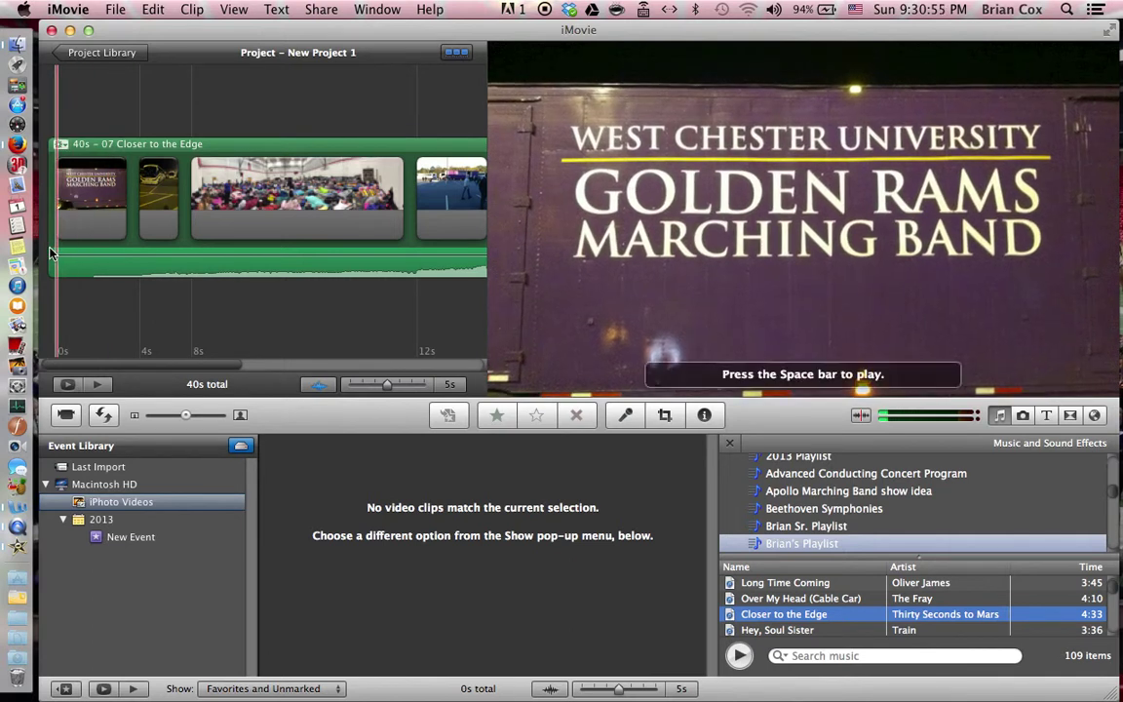
pyautogui.press('space')
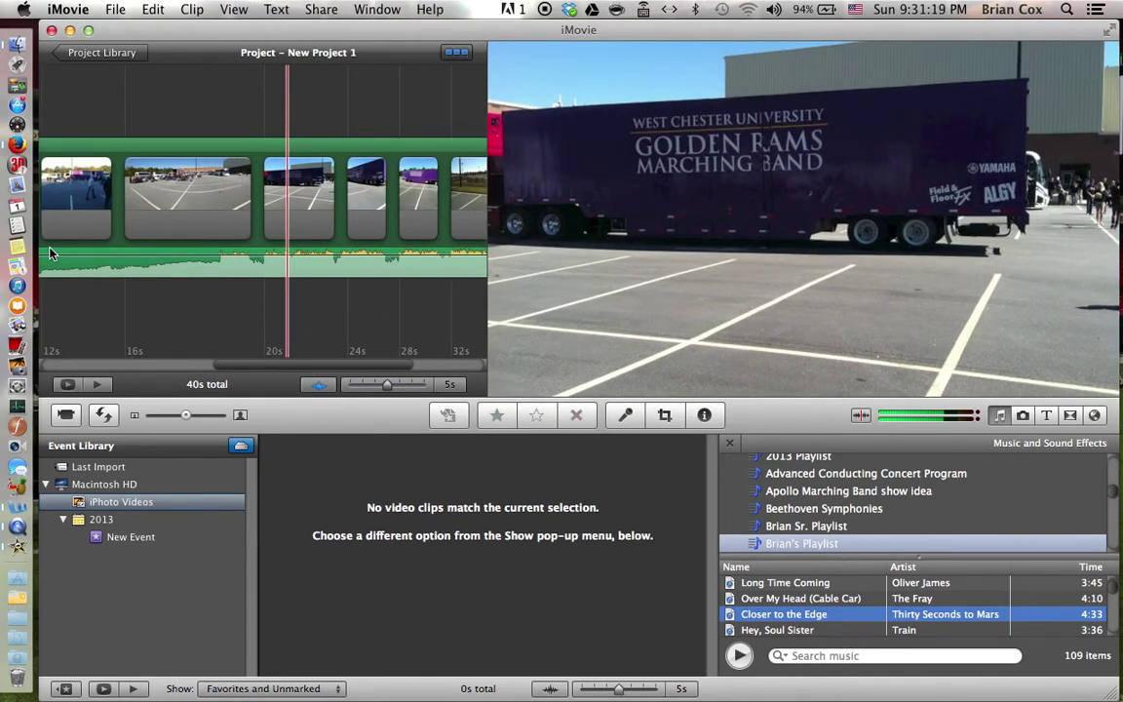
pyautogui.press('XF86AudioRaiseVolume')
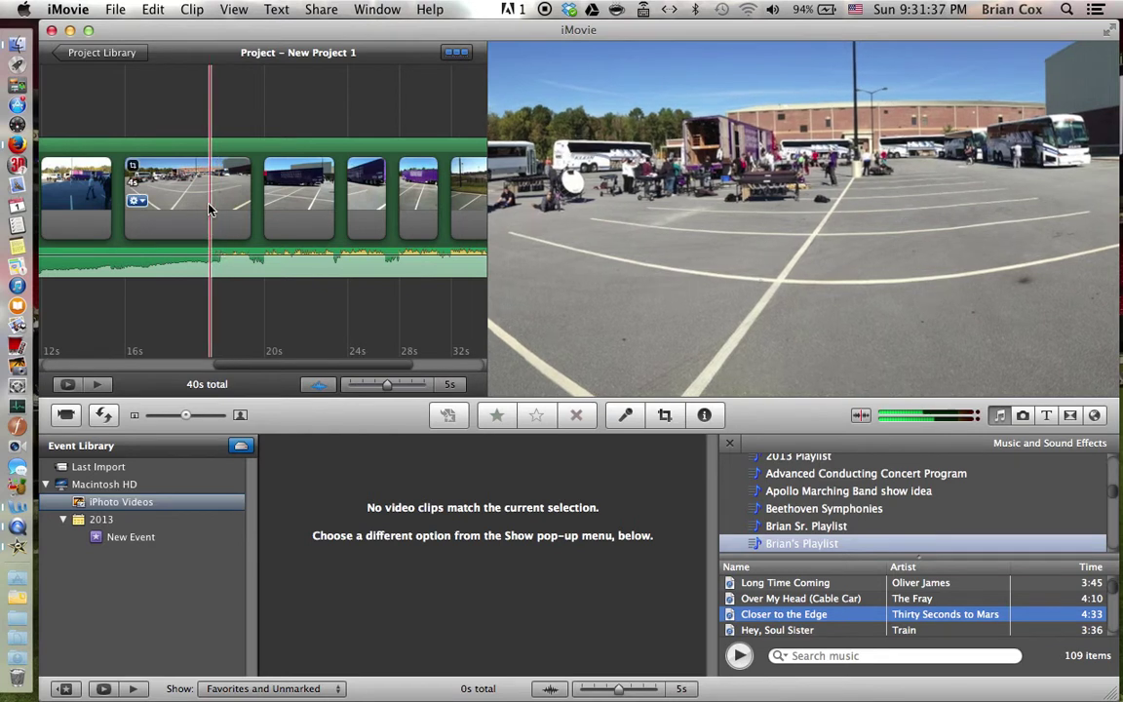
# Set the parking lot photo's duration to 3.0 seconds and play the 39s project
pyautogui.click(138, 201)
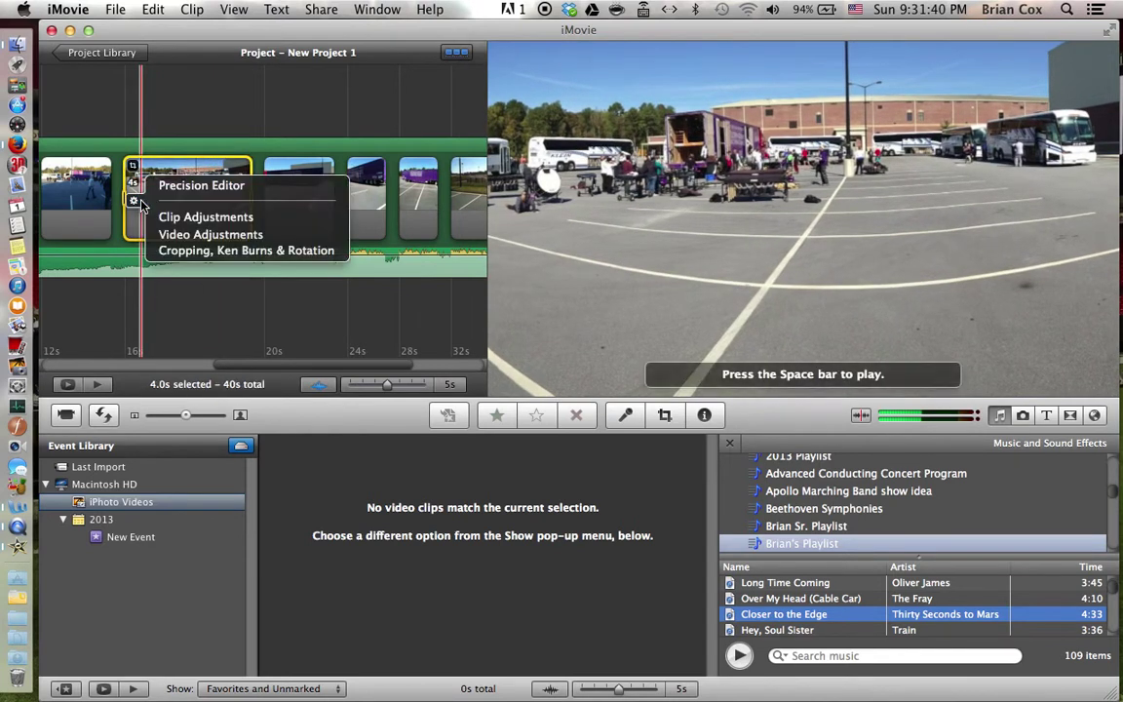
pyautogui.click(184, 222)
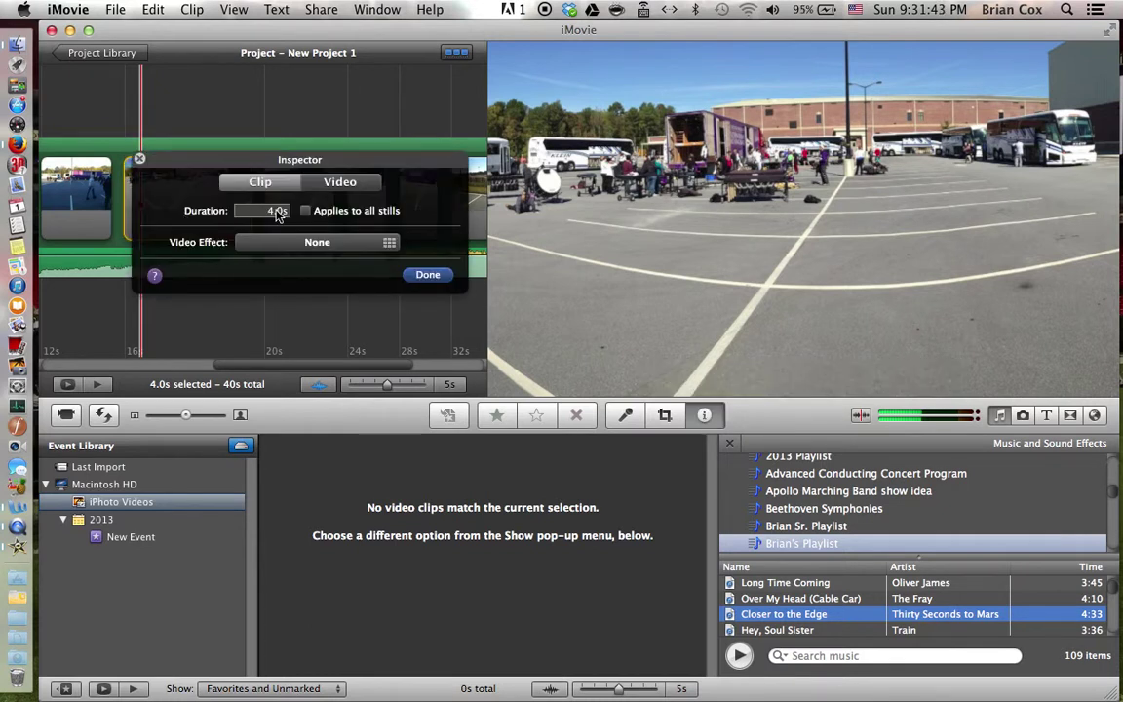
pyautogui.doubleClick(276, 213)
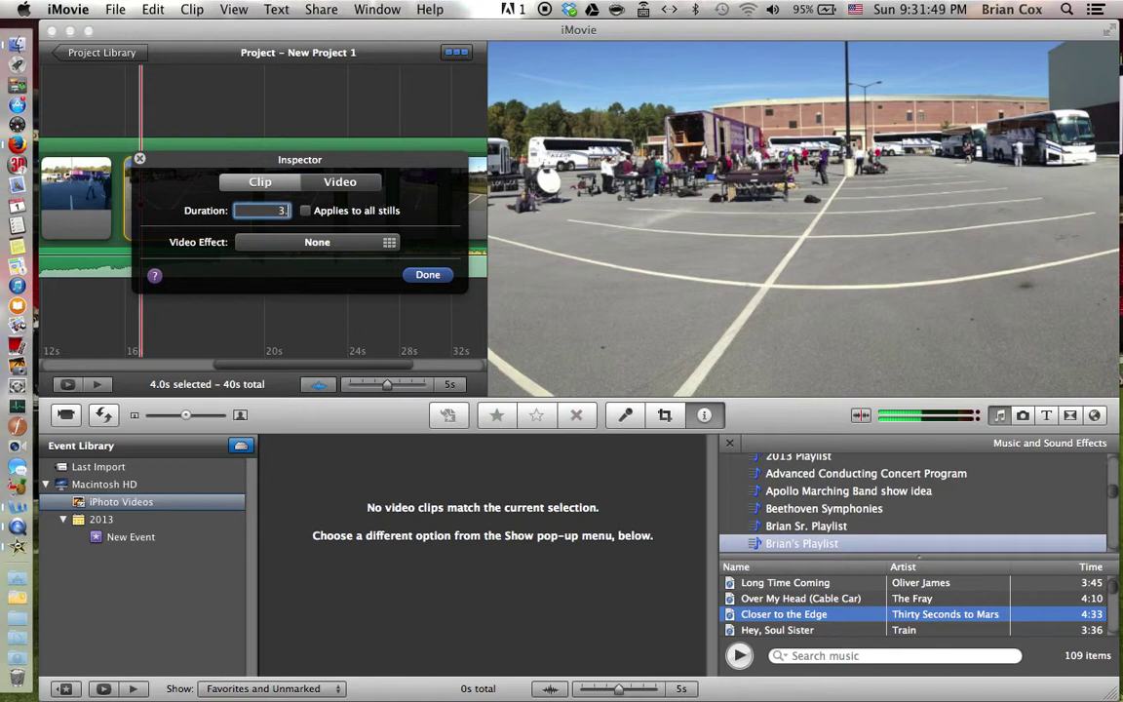
pyautogui.click(428, 275)
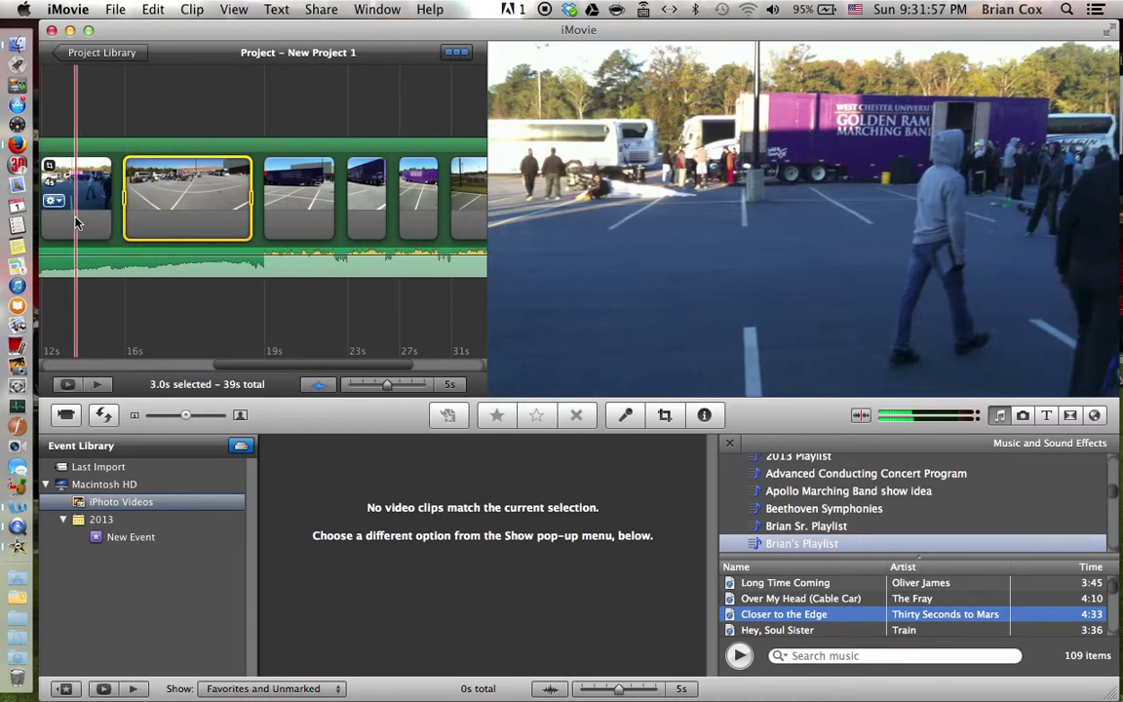
pyautogui.press('space')
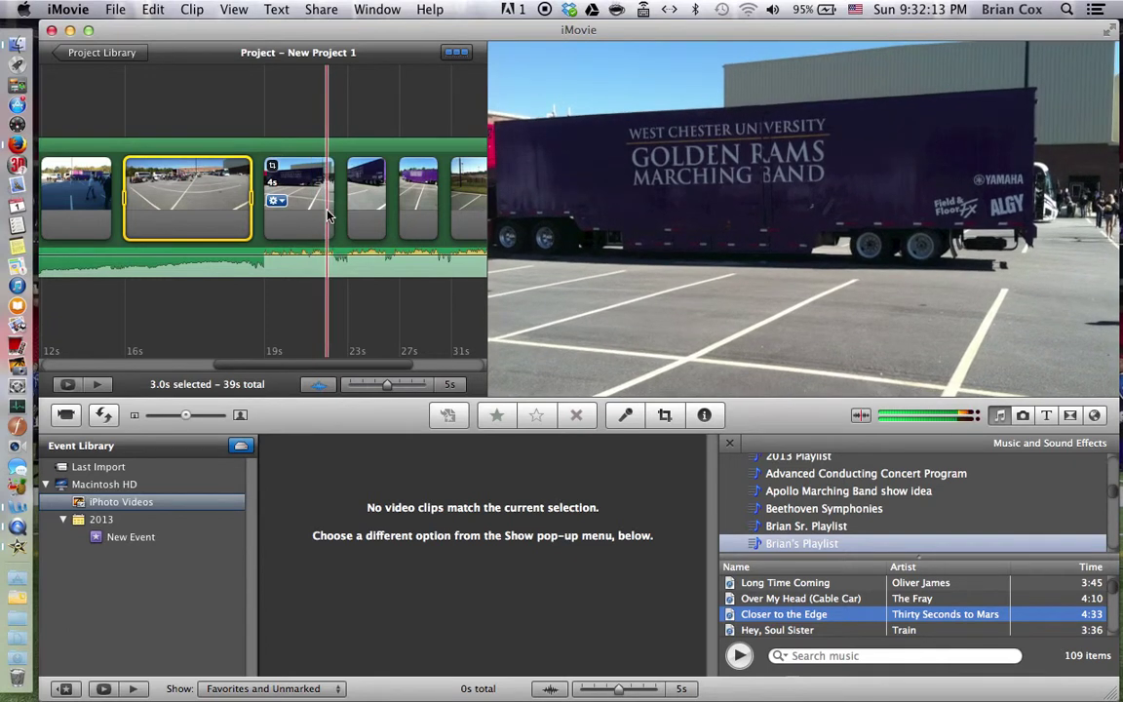
# Set the band truck photo's duration to 3.5 seconds and play it with the music
pyautogui.click(277, 200)
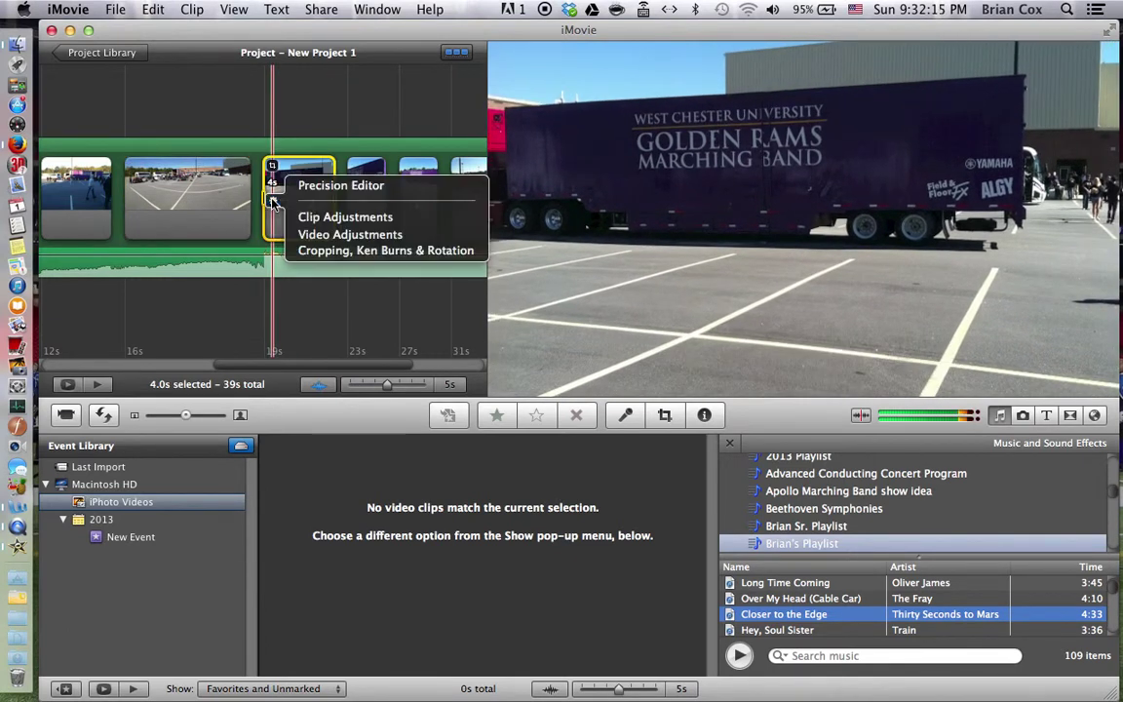
pyautogui.click(304, 214)
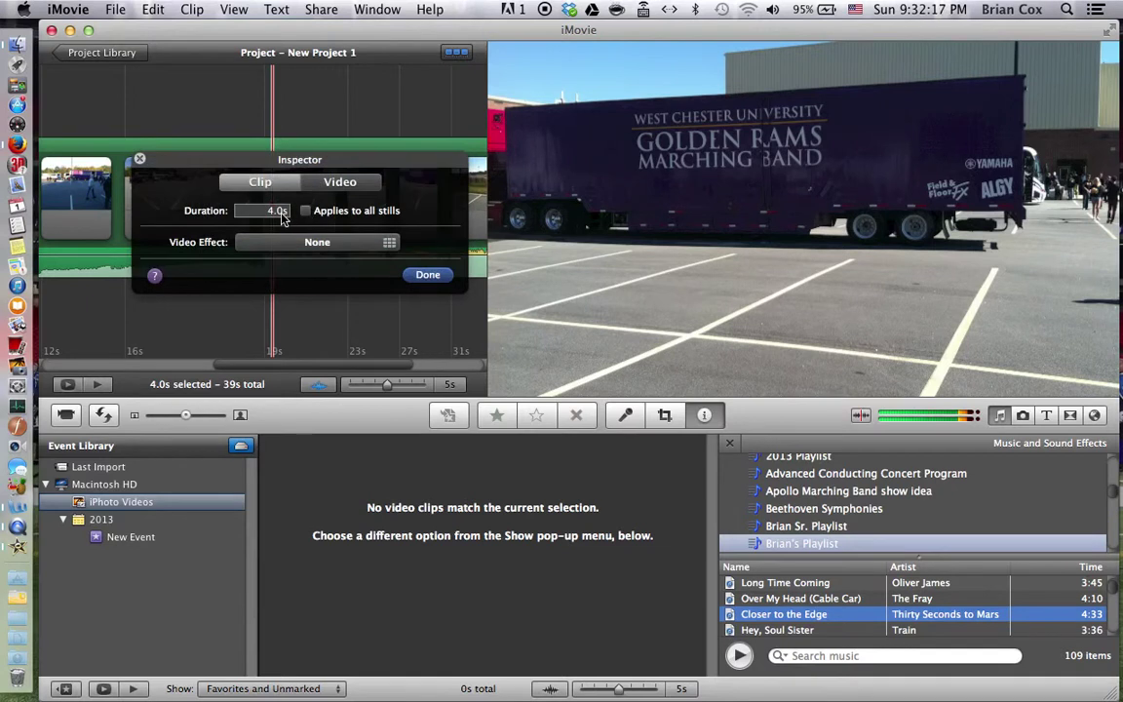
pyautogui.click(282, 212)
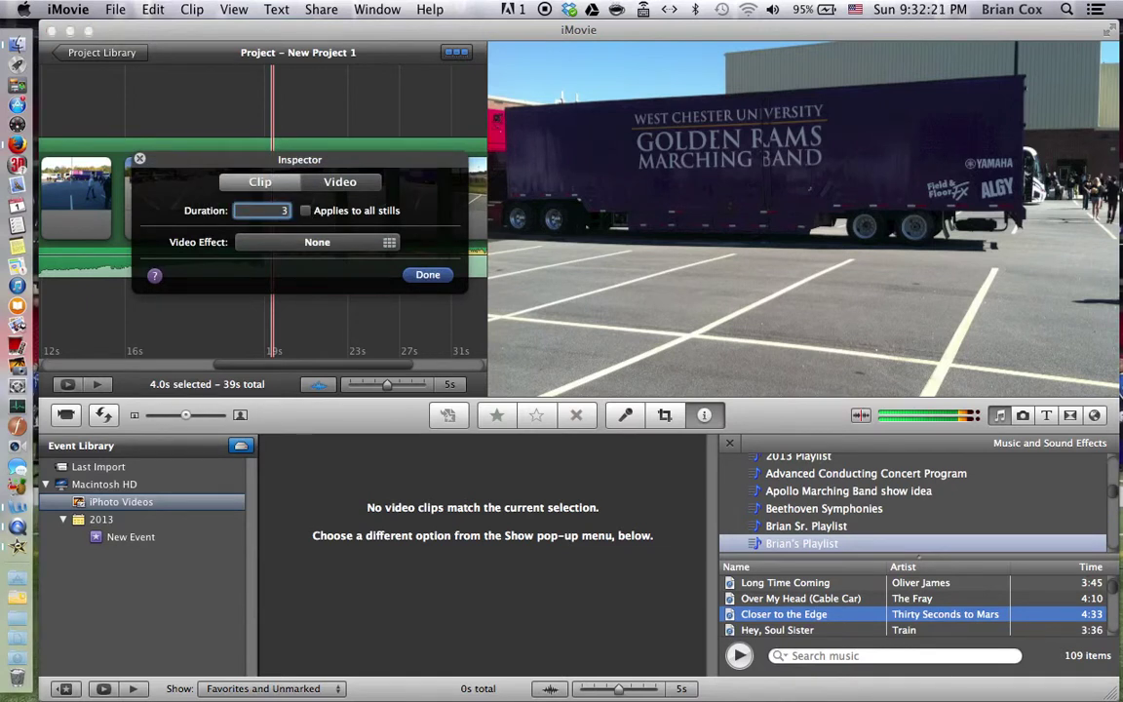
pyautogui.click(427, 277)
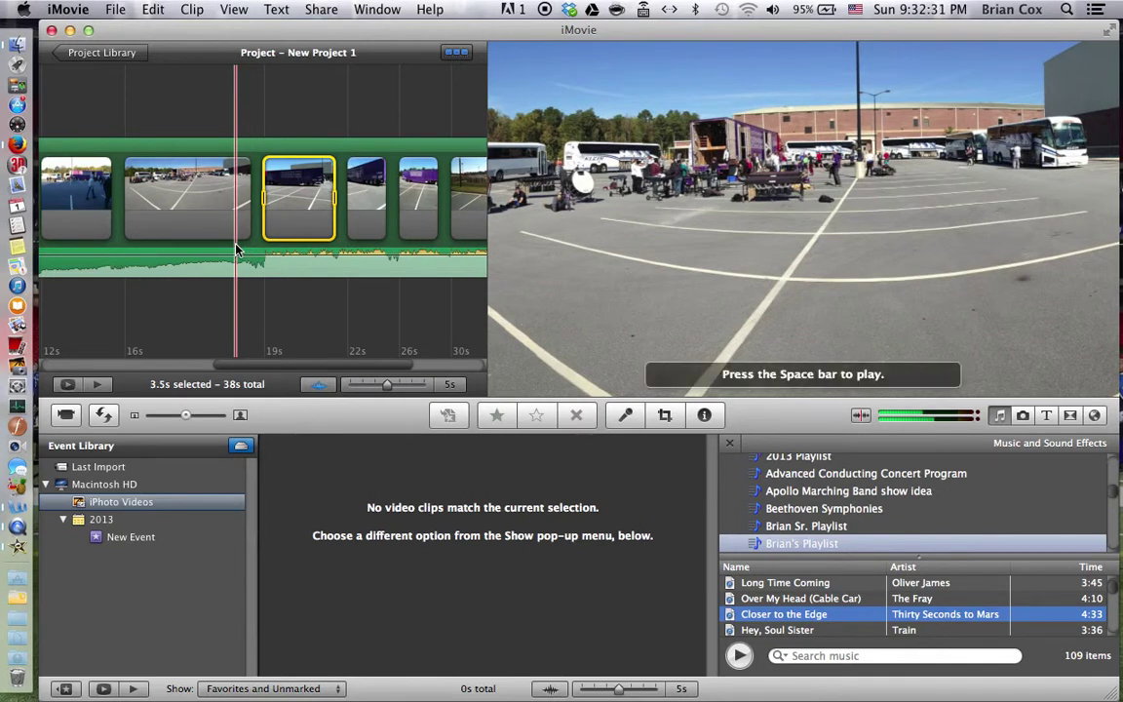
pyautogui.press('space')
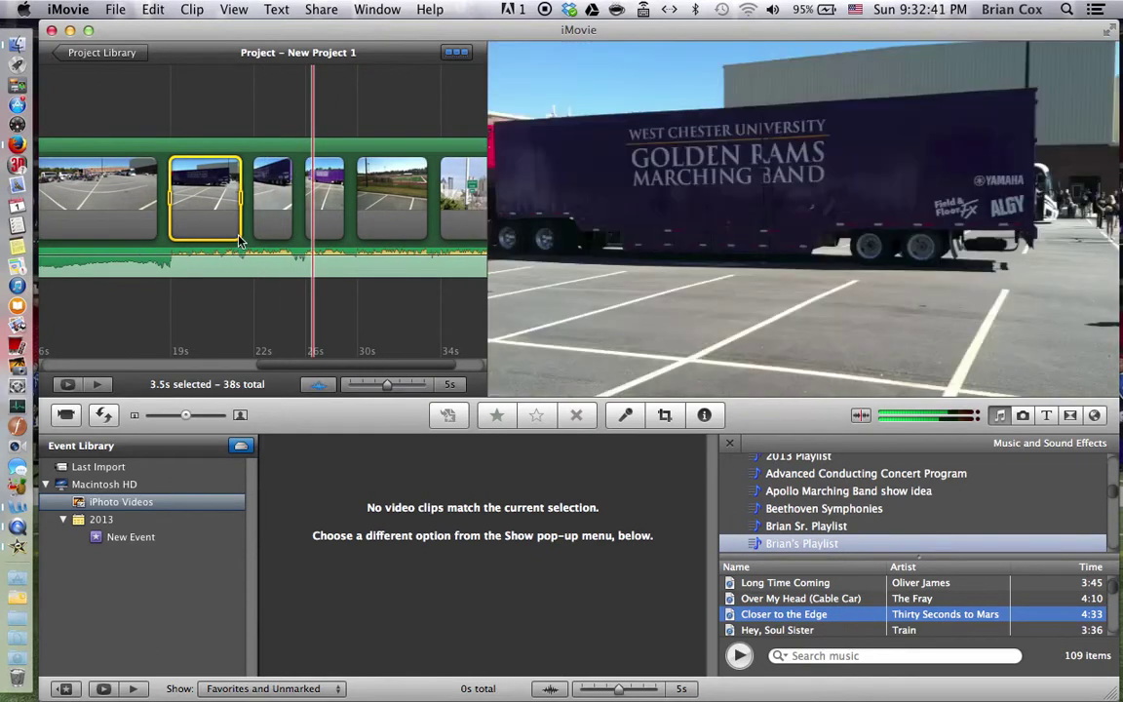
# Set the band truck close-up to 3.5 seconds and play it back over the song
pyautogui.click(246, 181)
pyautogui.click(283, 212)
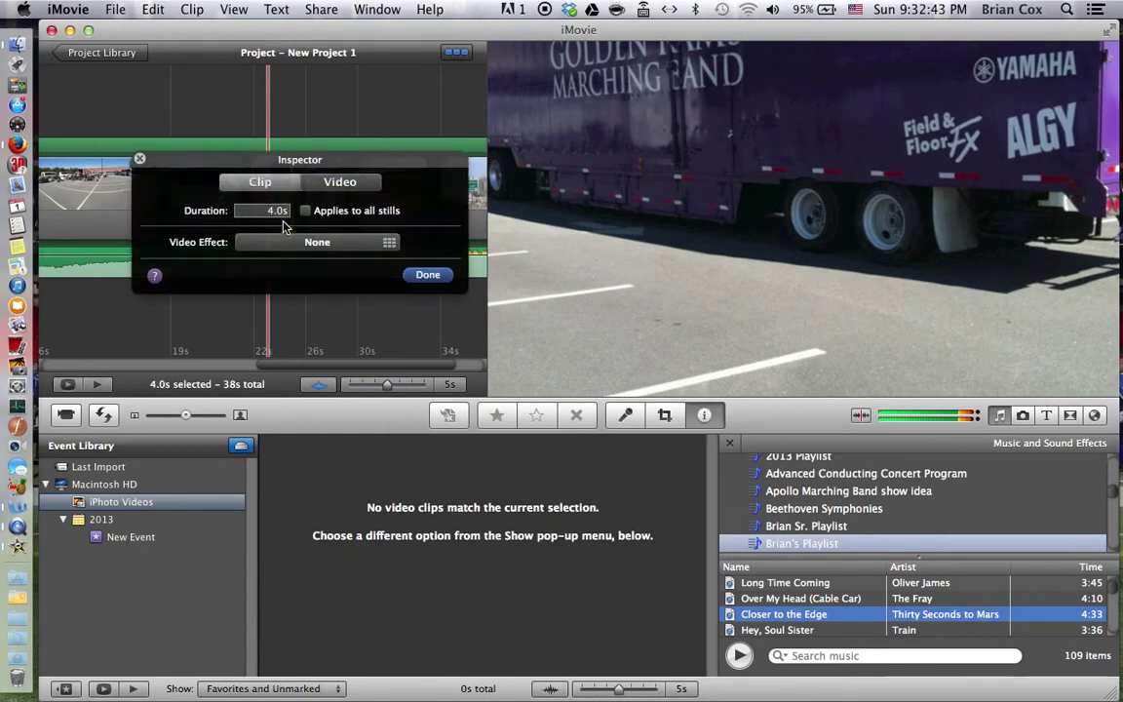
pyautogui.click(282, 212)
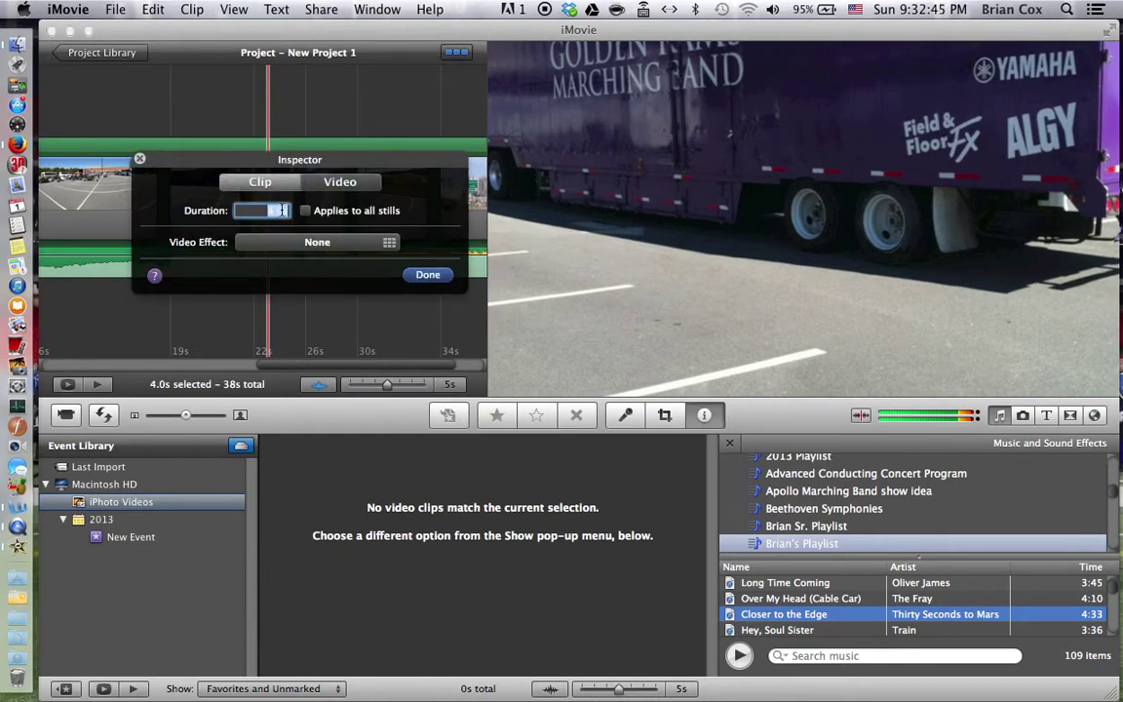
pyautogui.click(430, 276)
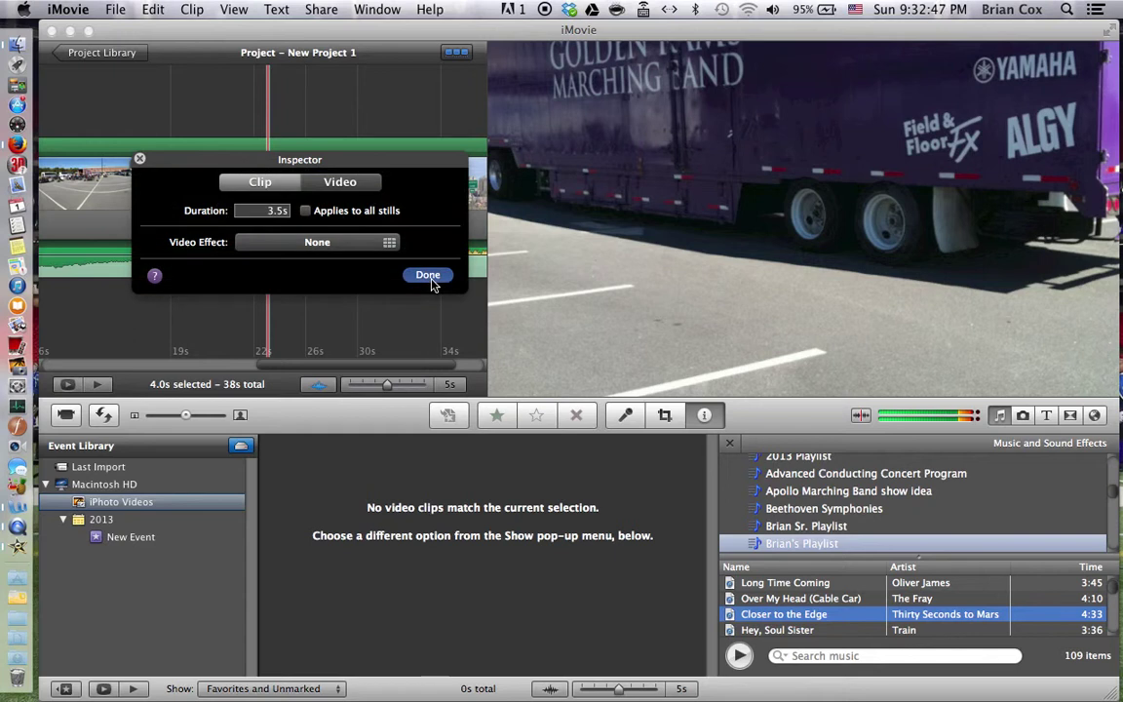
pyautogui.press('space')
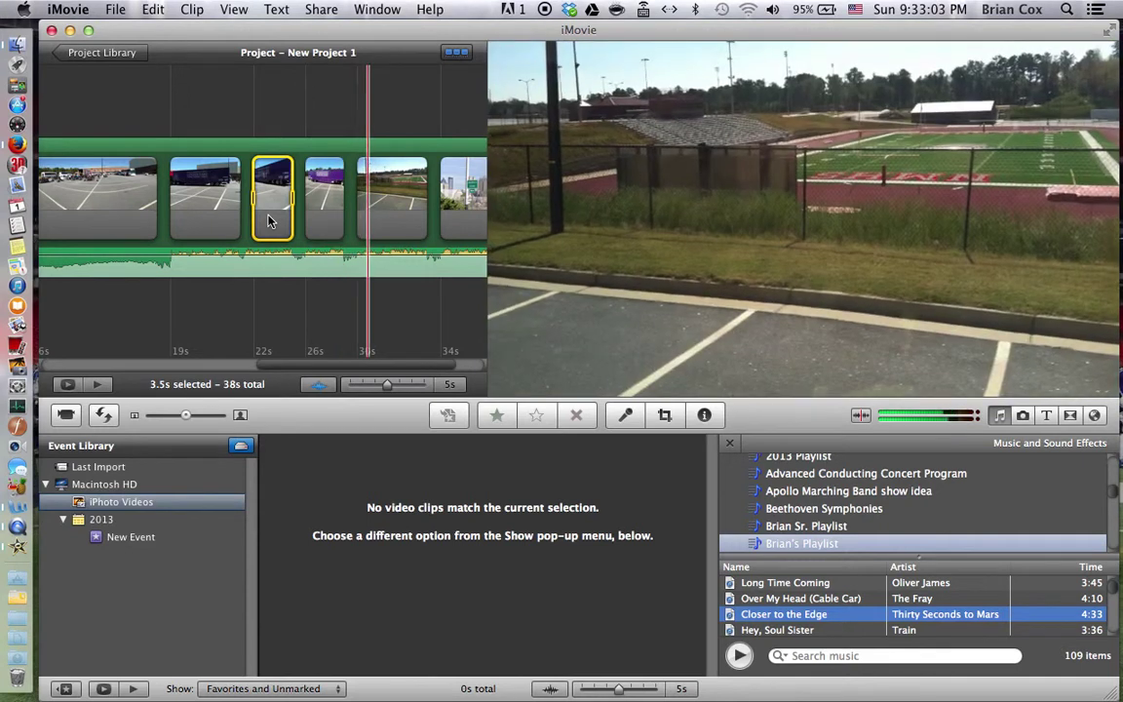
# Set the purple band truck photo to 3.5 seconds and play the 37s project
pyautogui.click(315, 201)
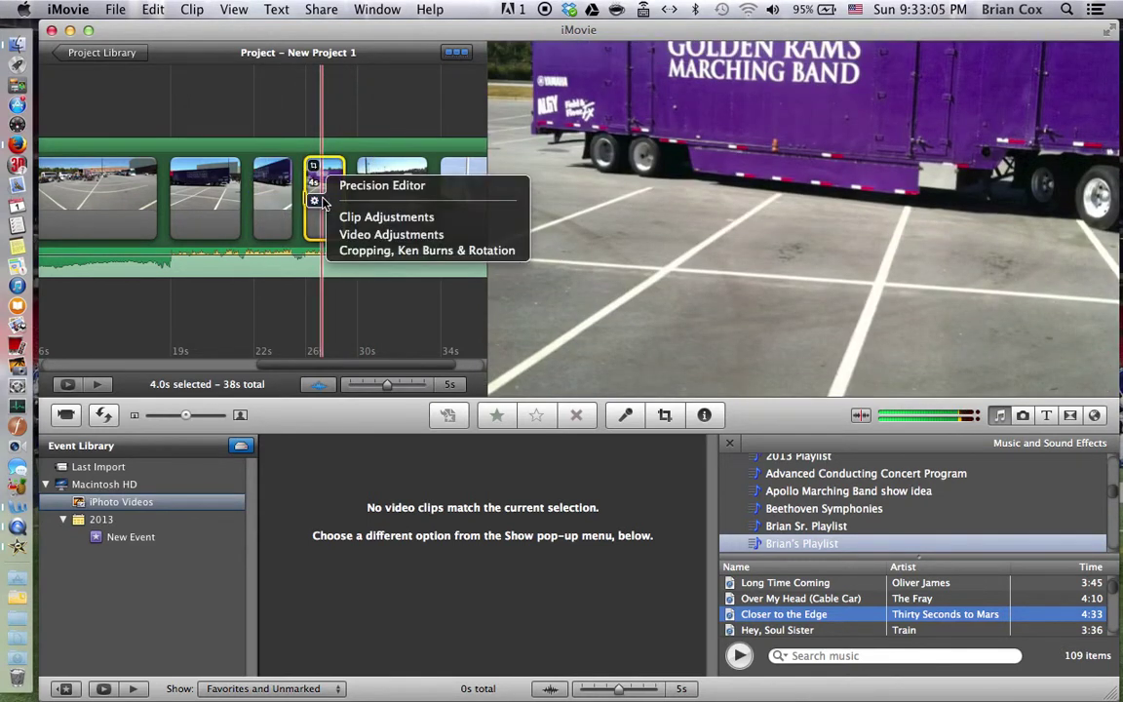
pyautogui.click(344, 217)
pyautogui.doubleClick(280, 210)
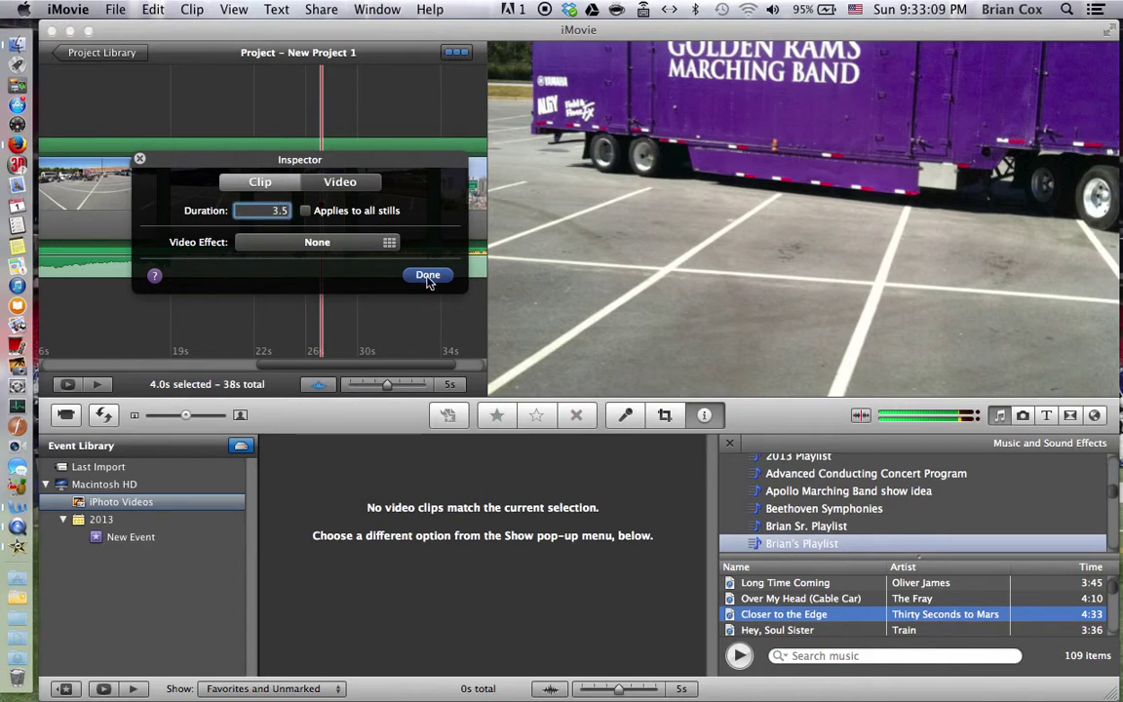
pyautogui.press('Return')
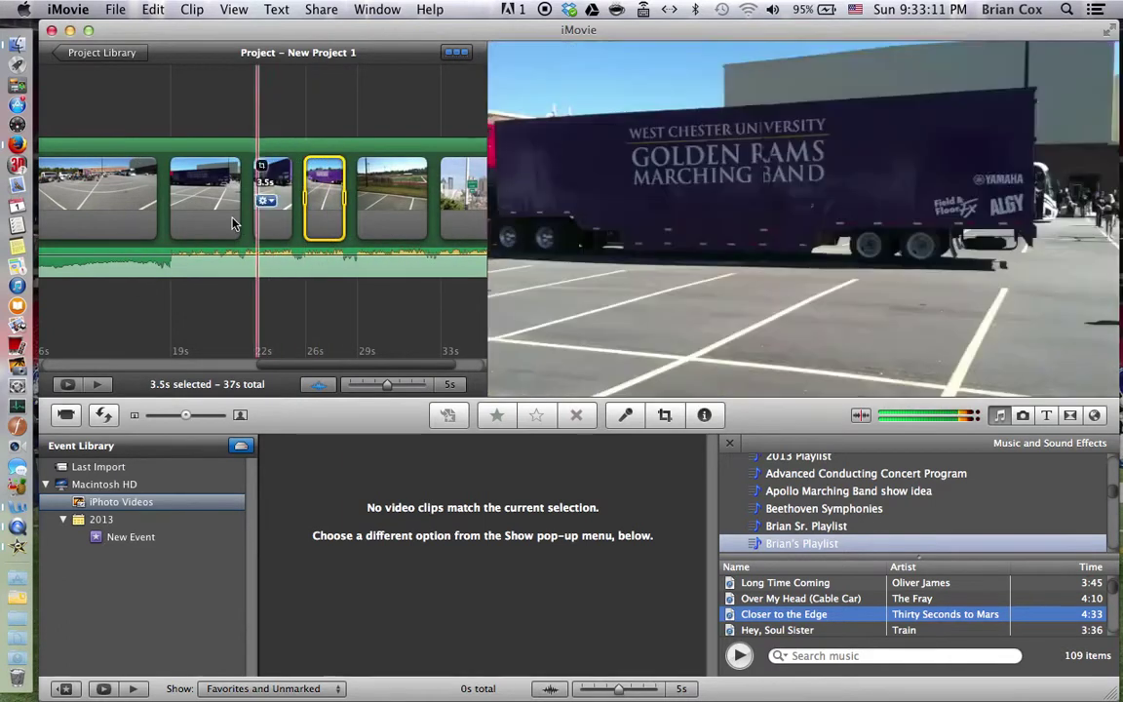
pyautogui.press('space')
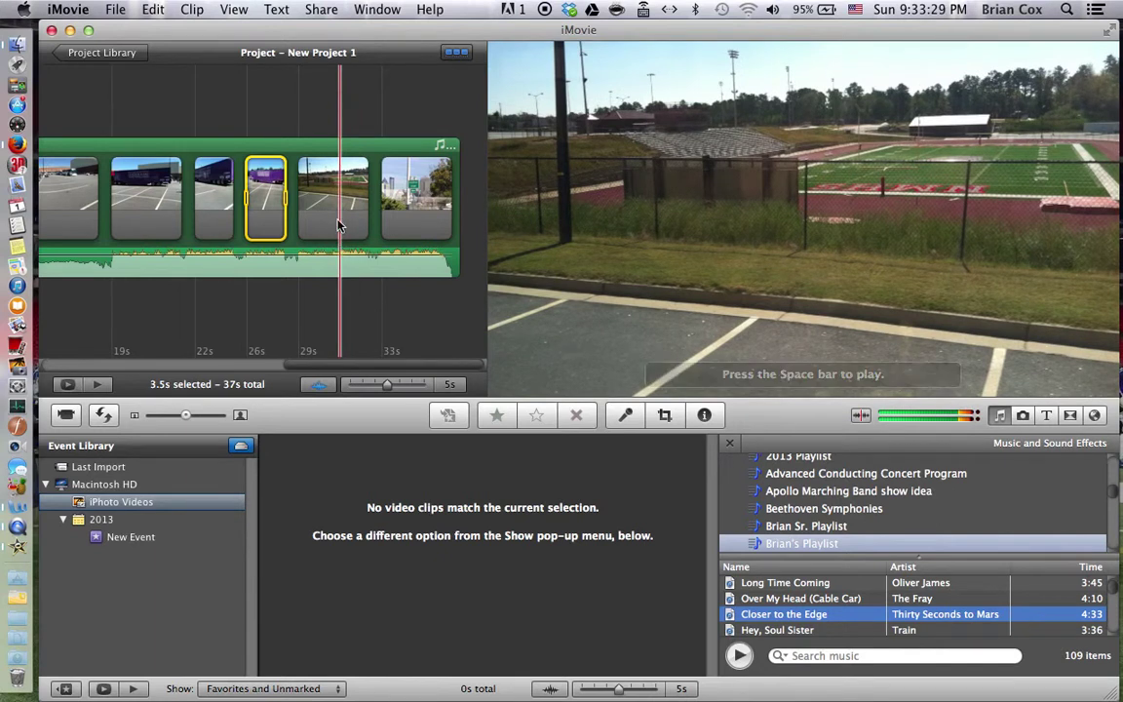
# Set the football field photo's duration to 3.0 seconds, bringing the project to 36s
pyautogui.click(304, 163)
pyautogui.click(356, 215)
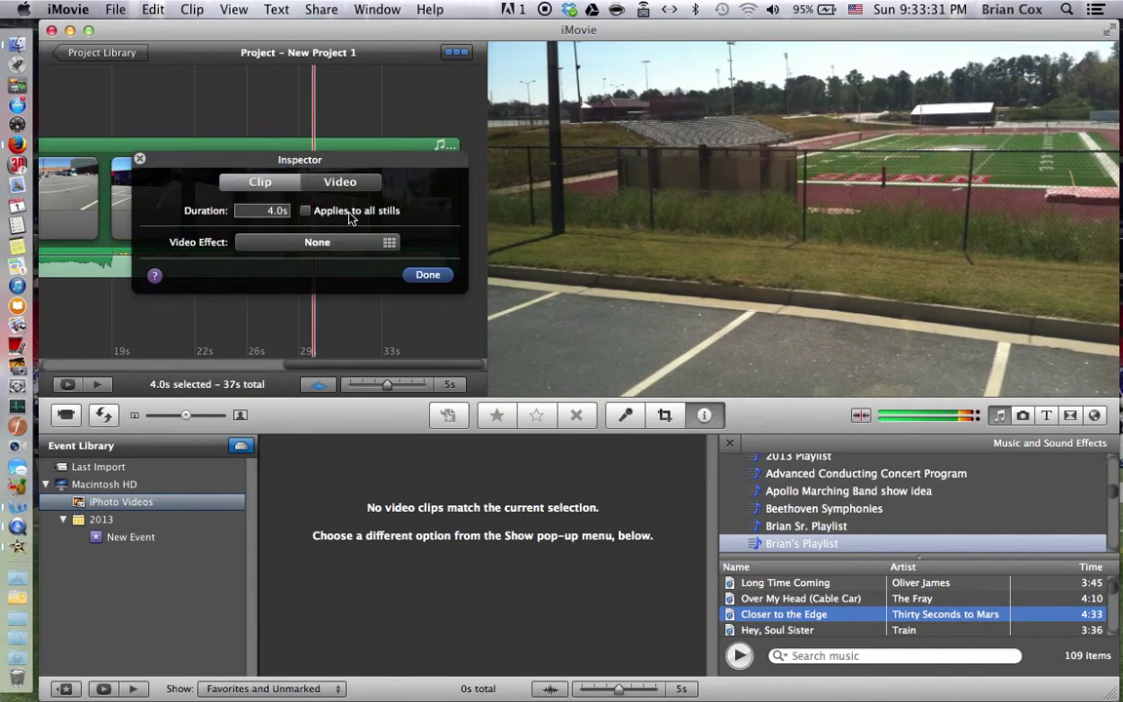
pyautogui.click(280, 211)
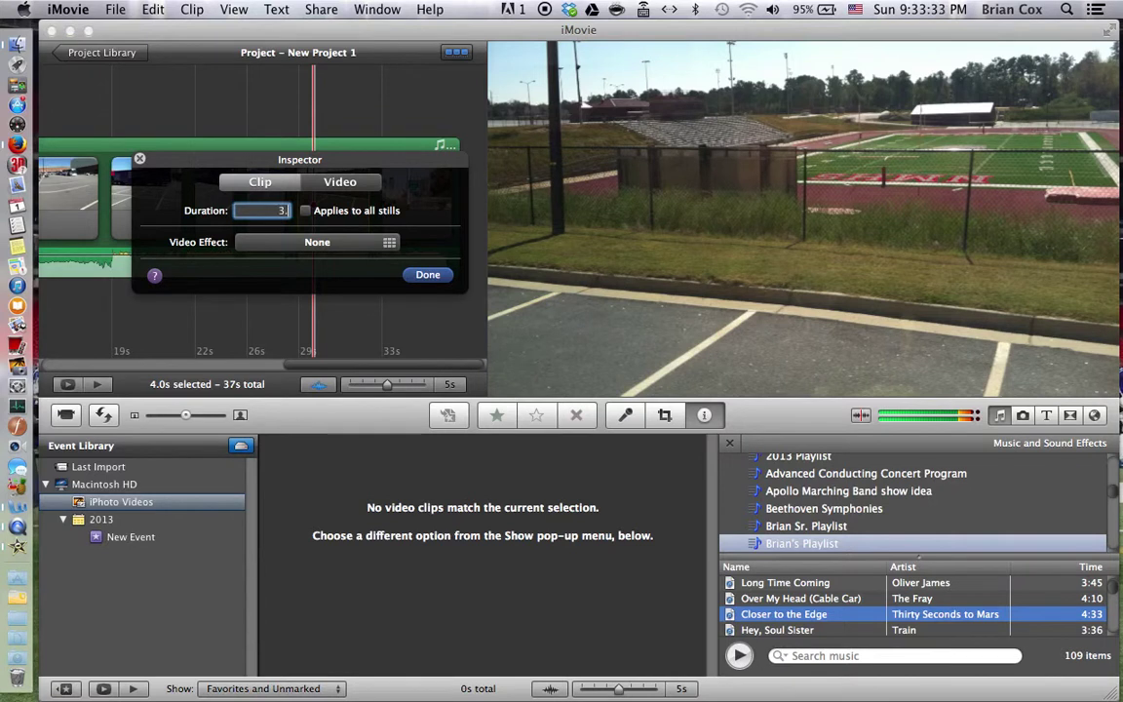
pyautogui.click(427, 275)
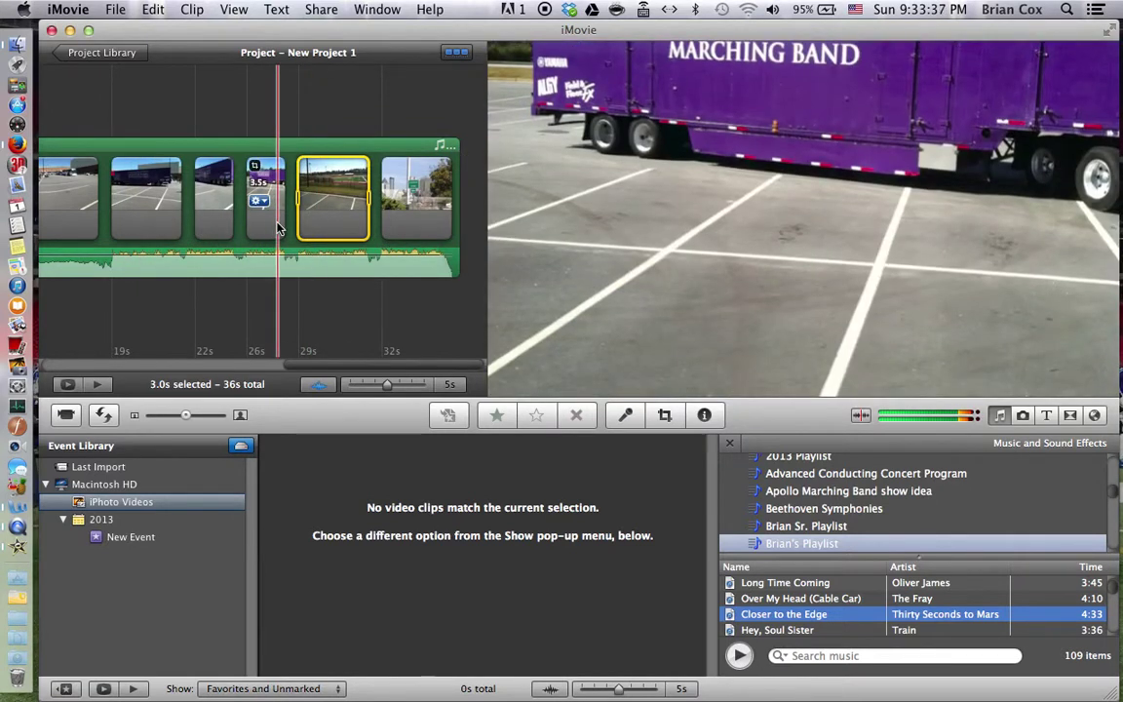
# Play the project, then replay it from an earlier photo to check timing against the music
pyautogui.press('space')
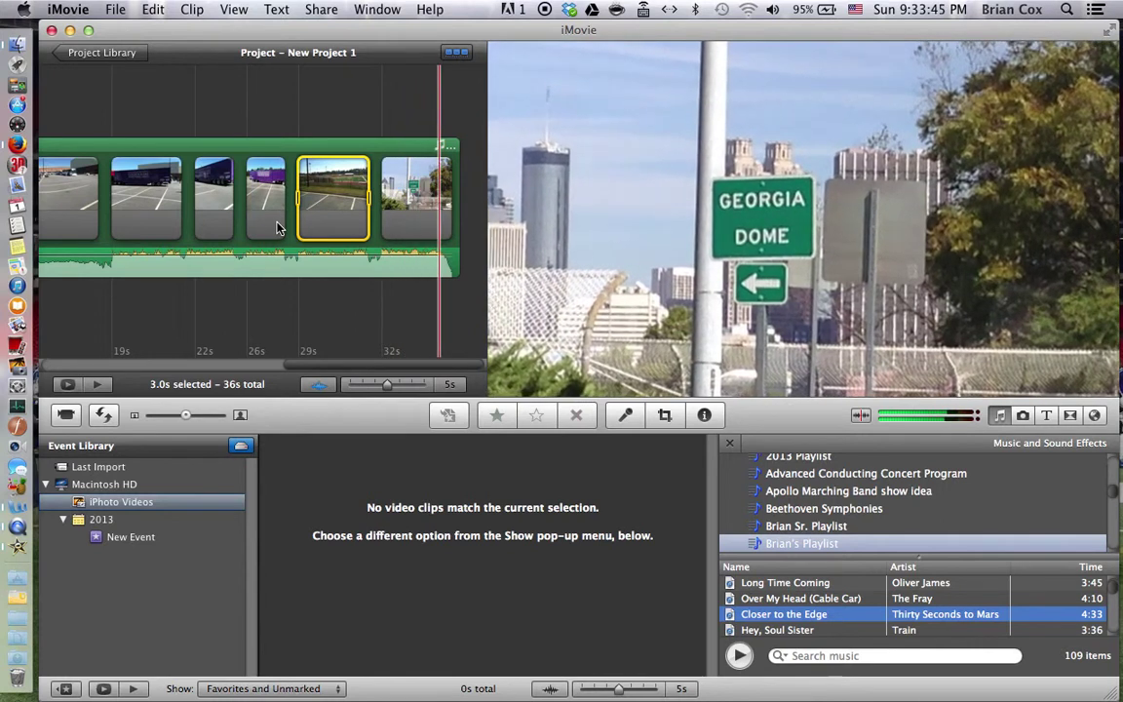
pyautogui.scroll(2, 214, 288)
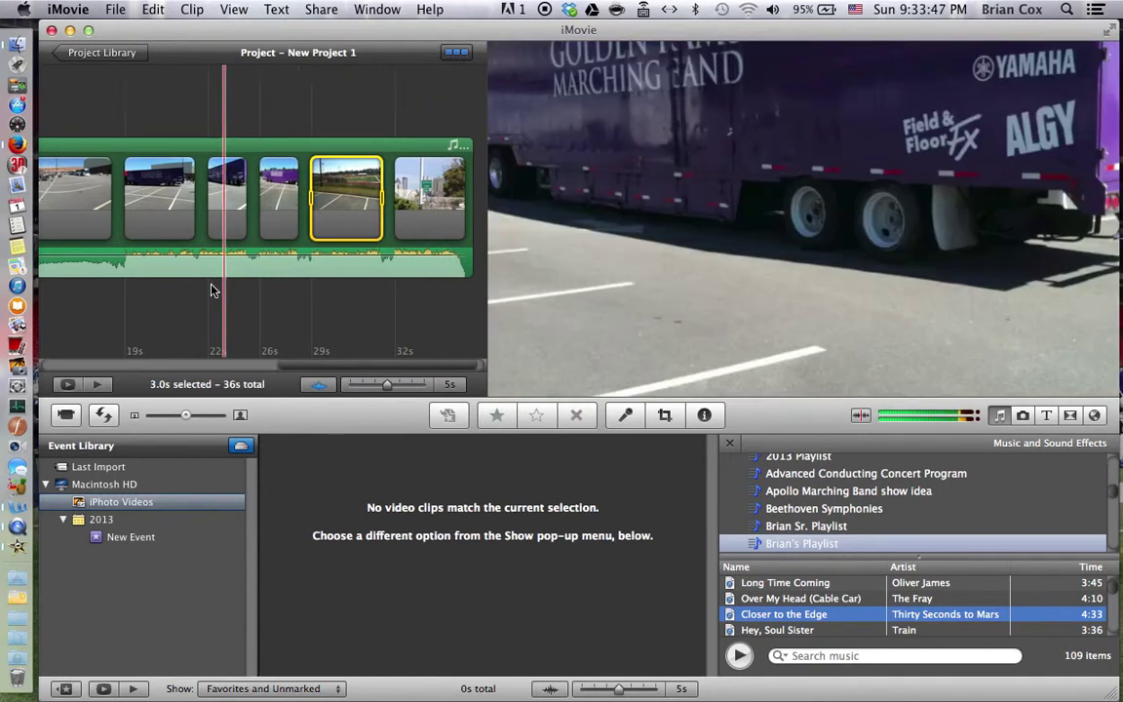
pyautogui.hscroll(-2, 213, 290)
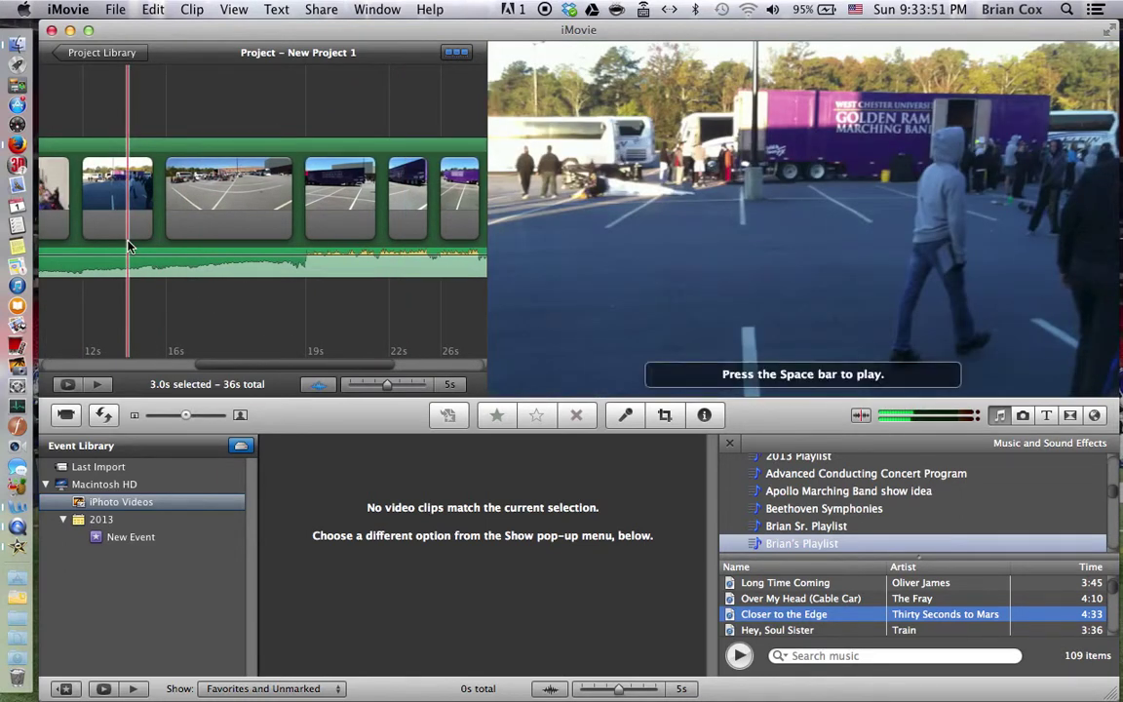
pyautogui.press('space')
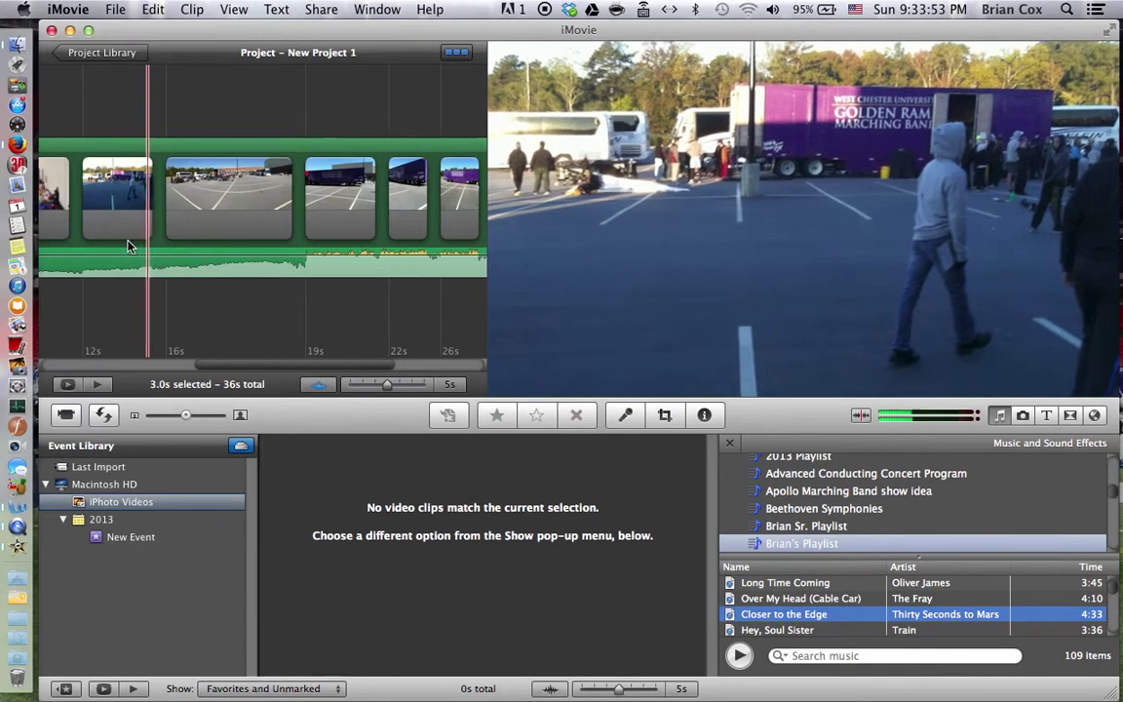